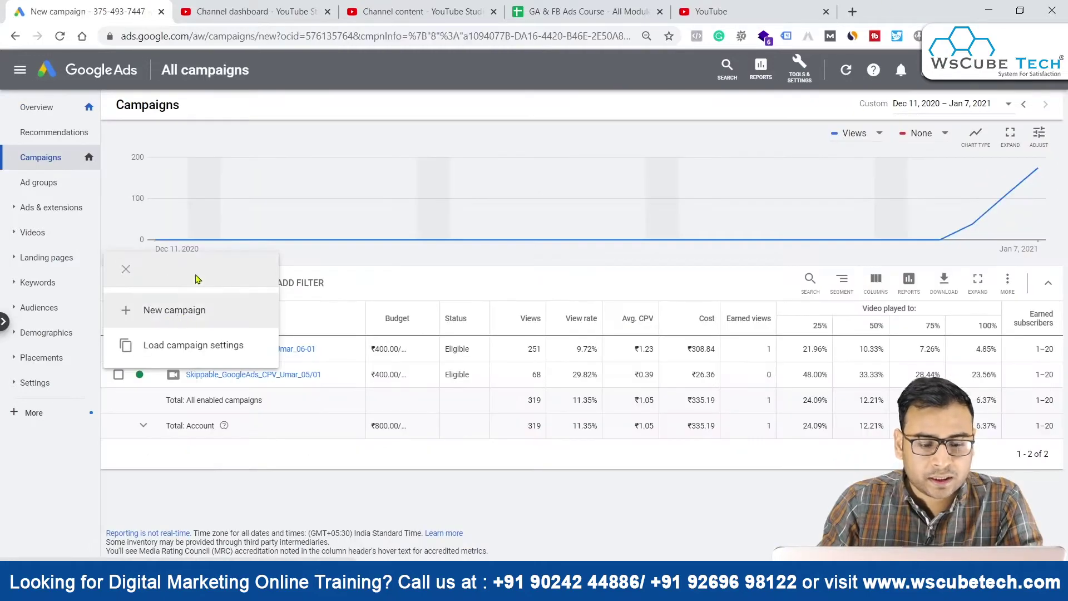
Step: Start a new campaign and compare the Sales and Leads goals
click(196, 298)
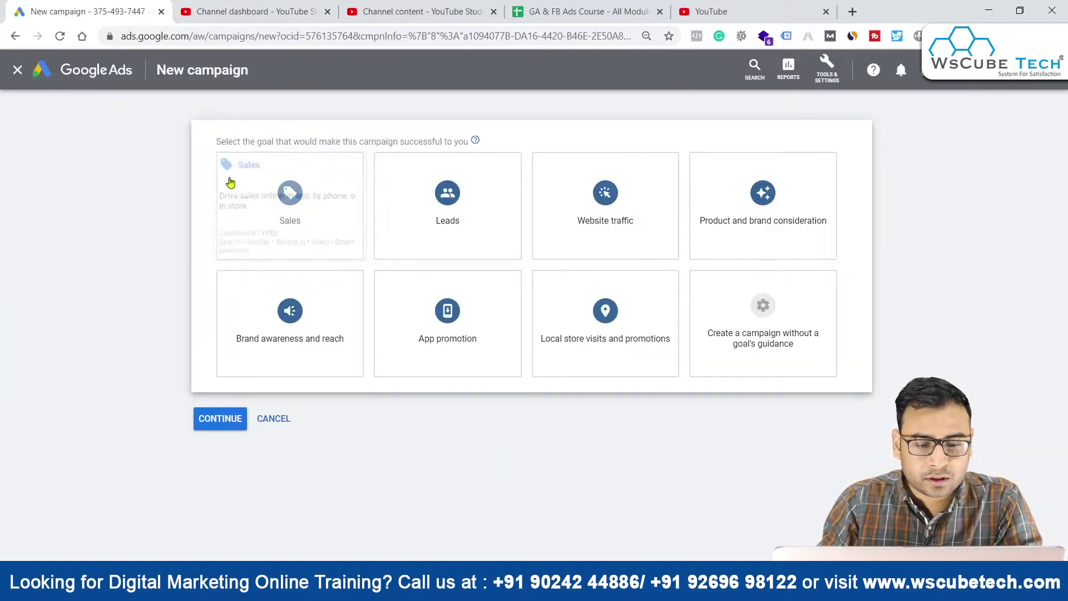
click(310, 245)
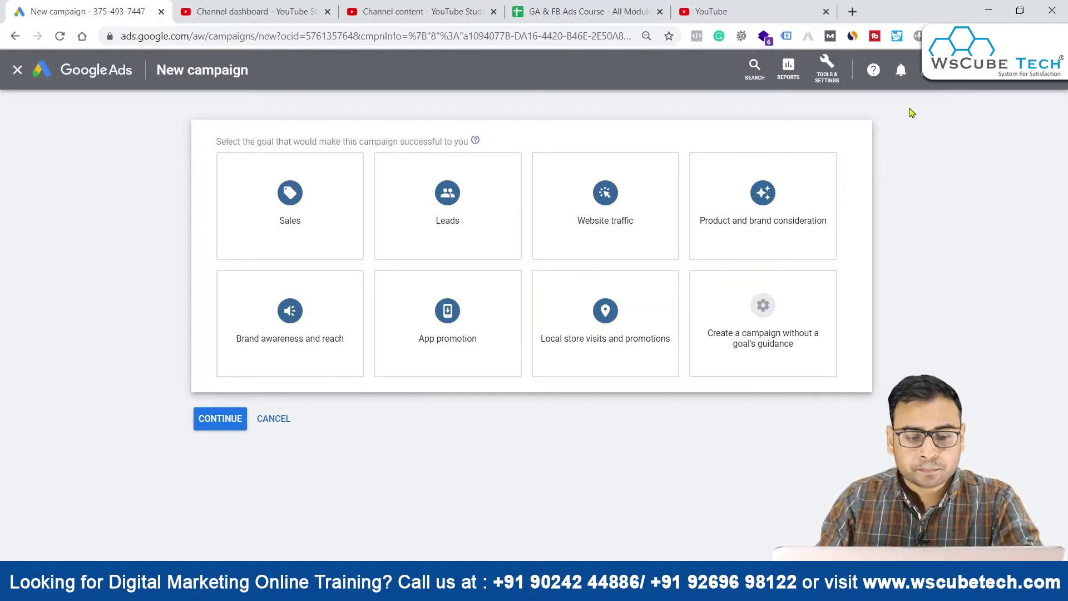
click(437, 198)
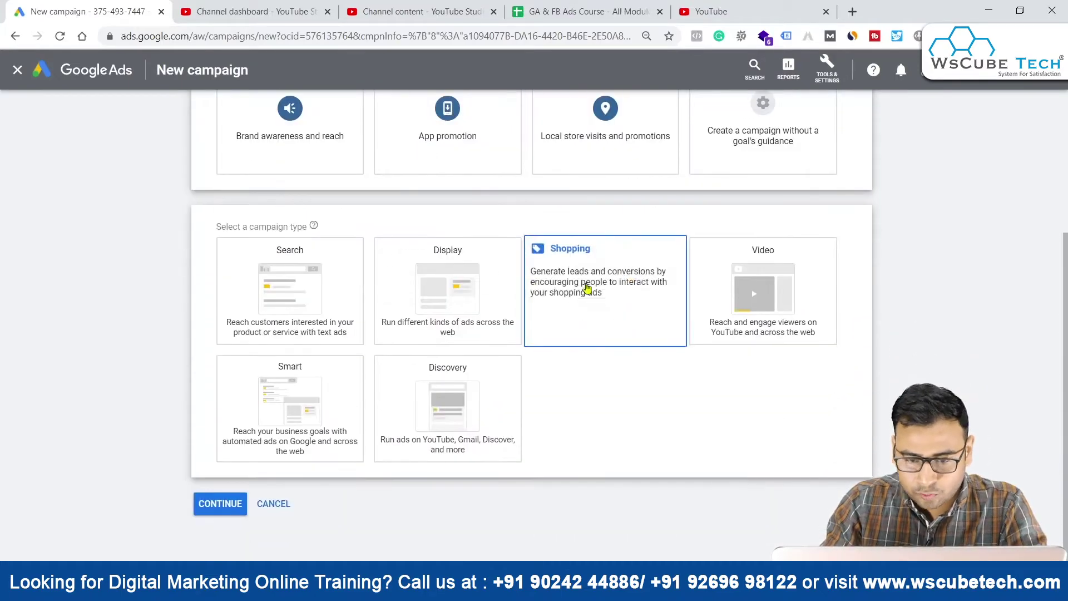
scroll(682, 312, up, 4)
scroll(629, 196, down, 3)
scroll(657, 199, down, 1)
scroll(796, 356, up, 3)
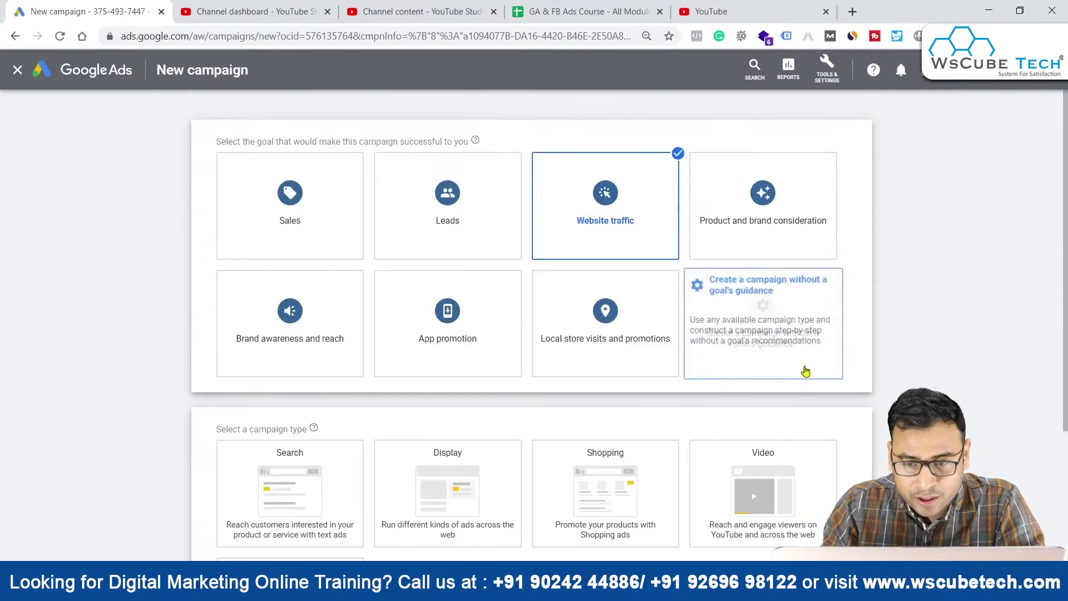
Step: Choose the Product and brand consideration goal for the campaign
click(760, 217)
scroll(759, 215, up, 4)
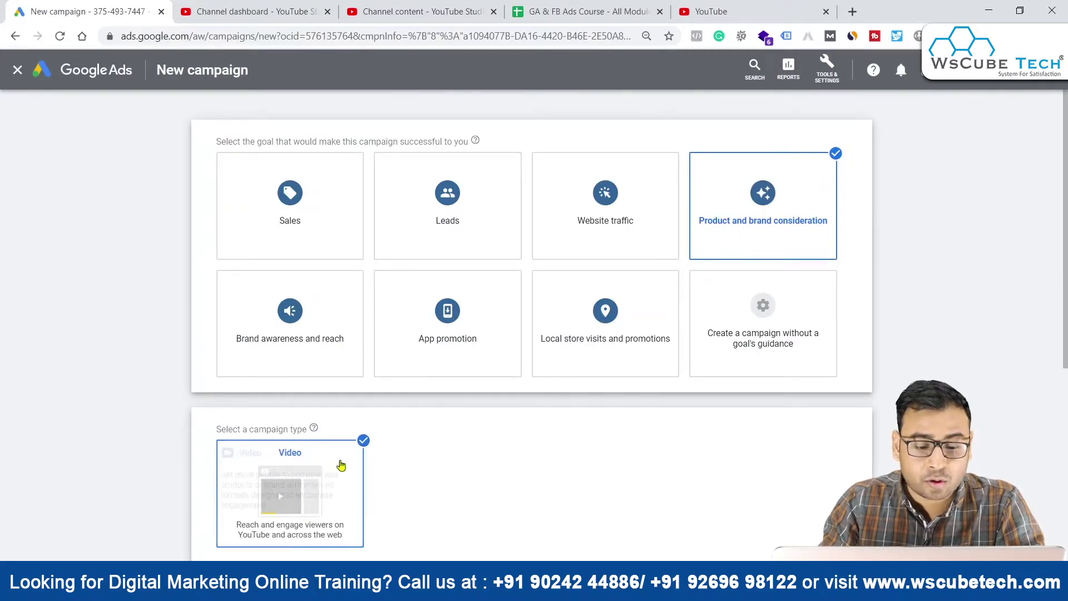
scroll(462, 382, down, 6)
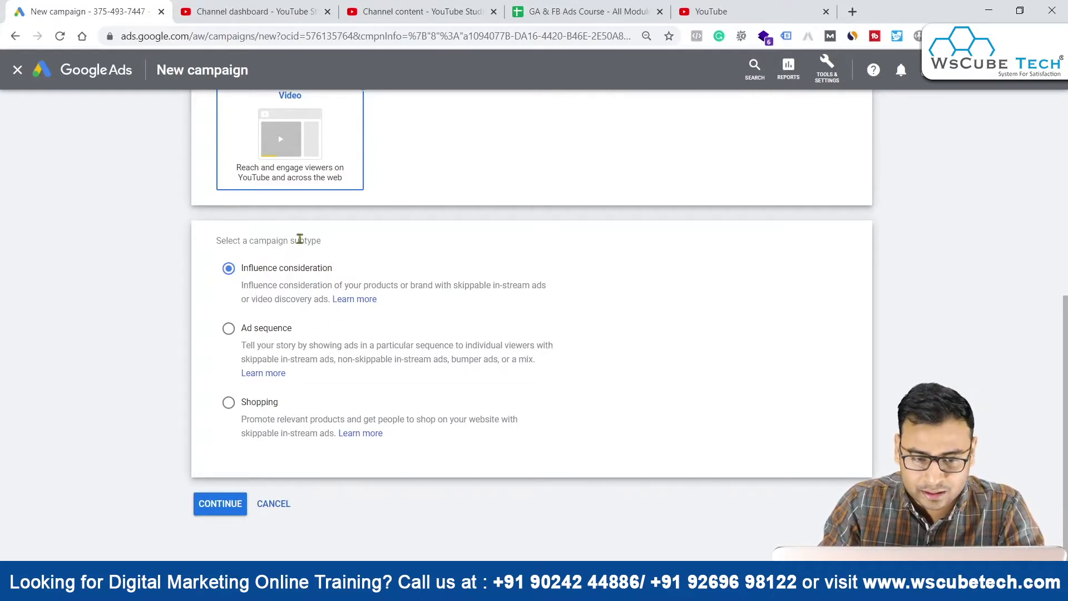
scroll(468, 340, up, 5)
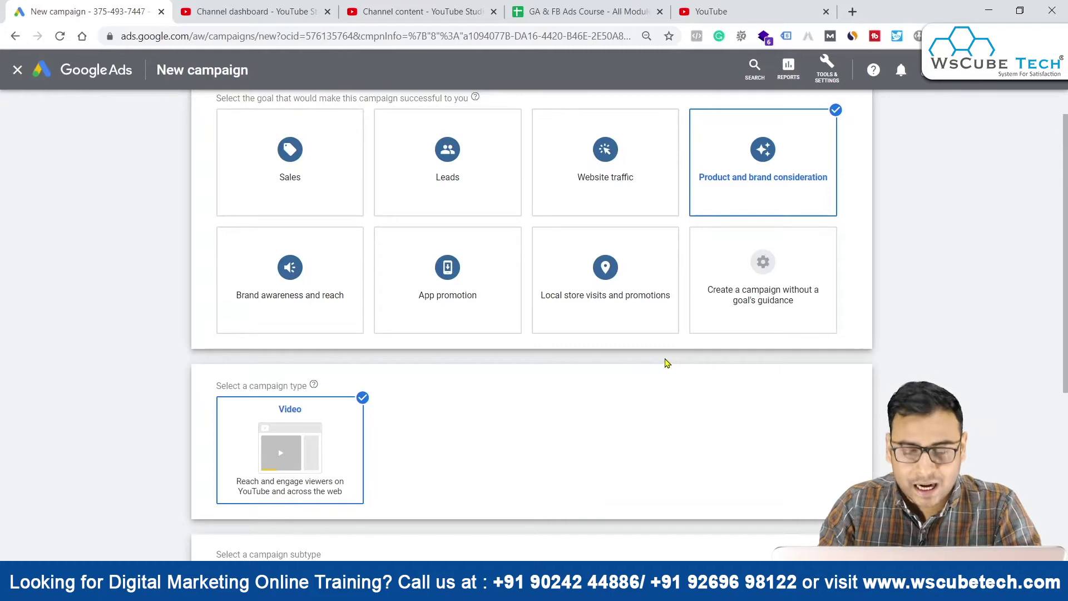
Step: Build the campaign without a goal's guidance and make it a Video campaign
click(773, 270)
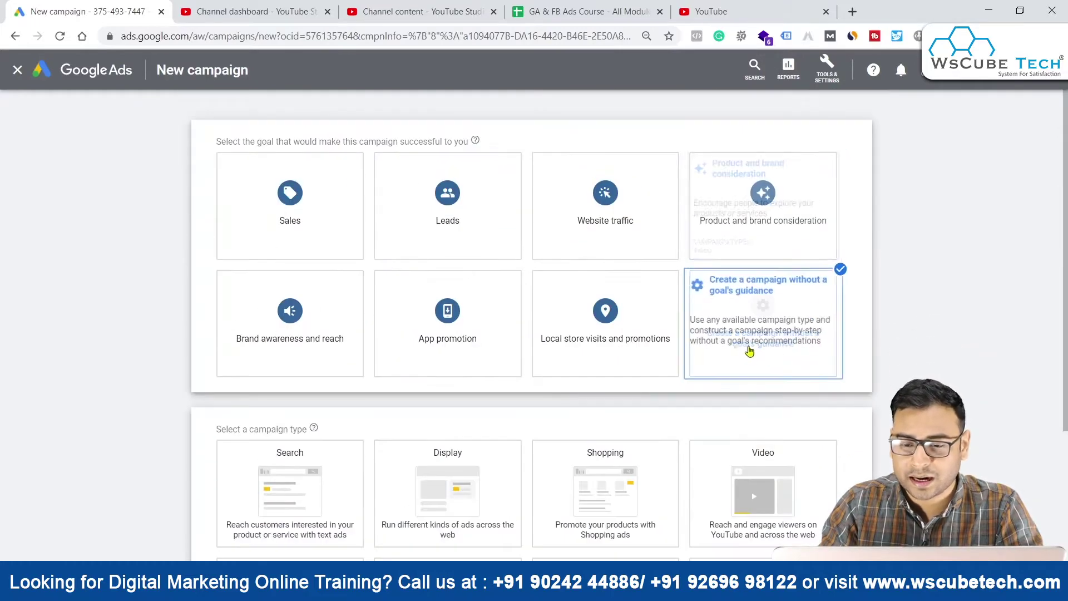
scroll(859, 279, down, 3)
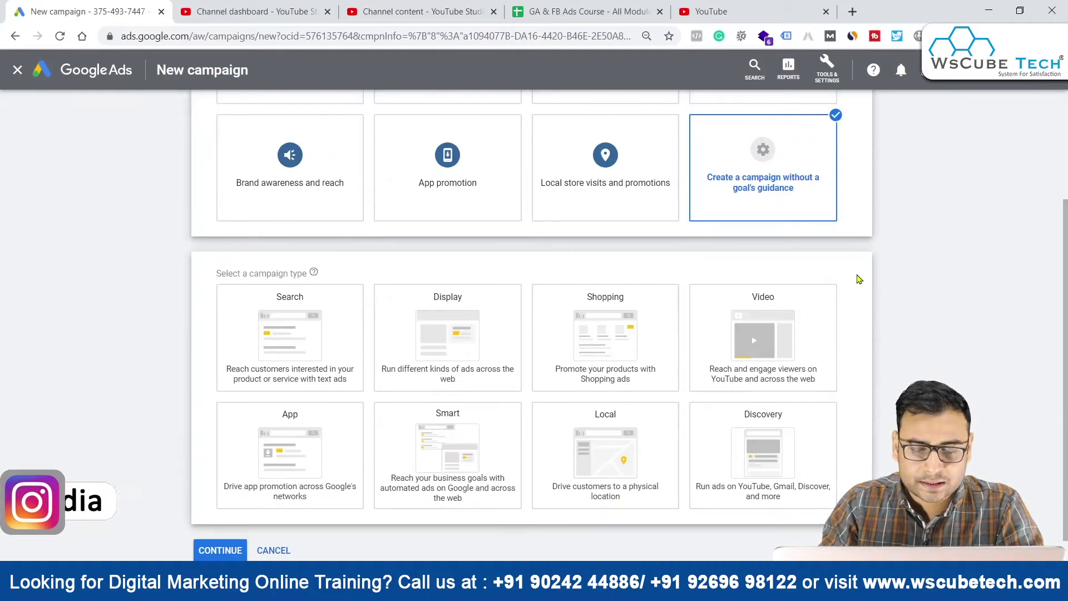
click(759, 346)
scroll(638, 338, up, 4)
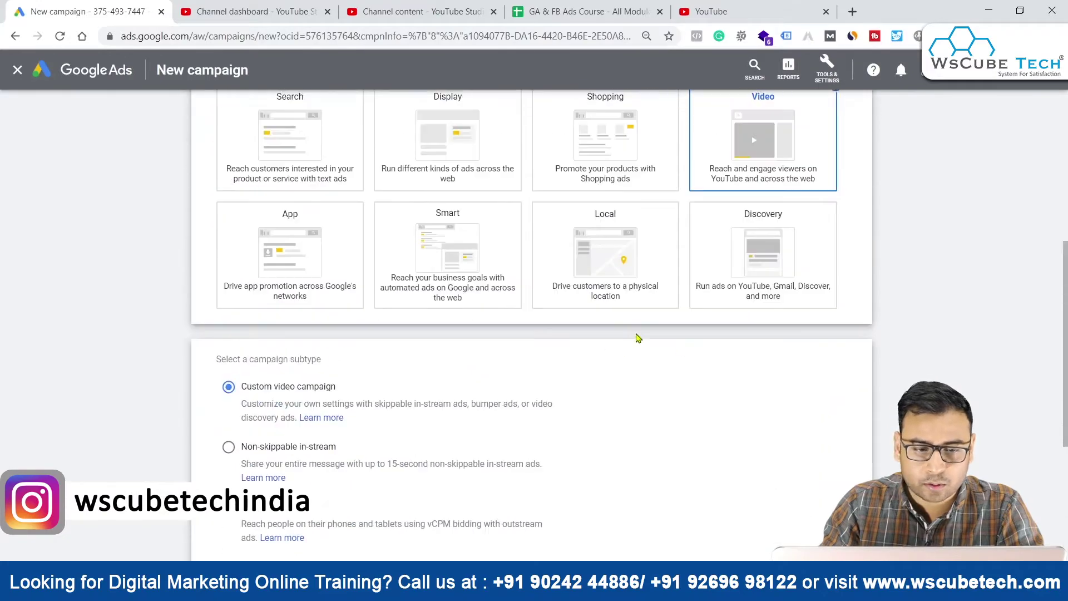
scroll(389, 329, down, 3)
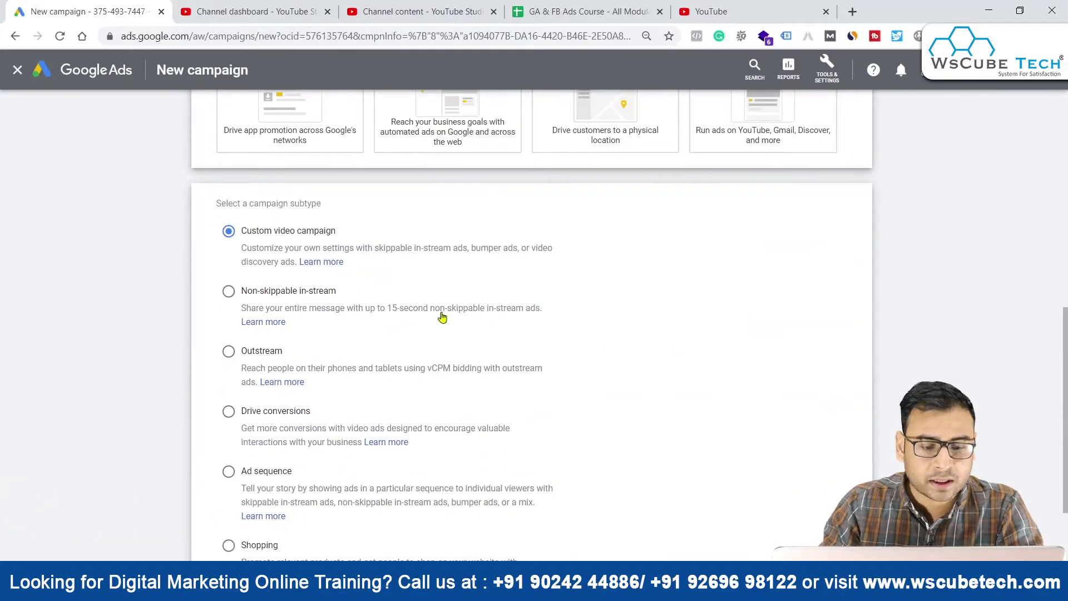
scroll(428, 271, down, 1)
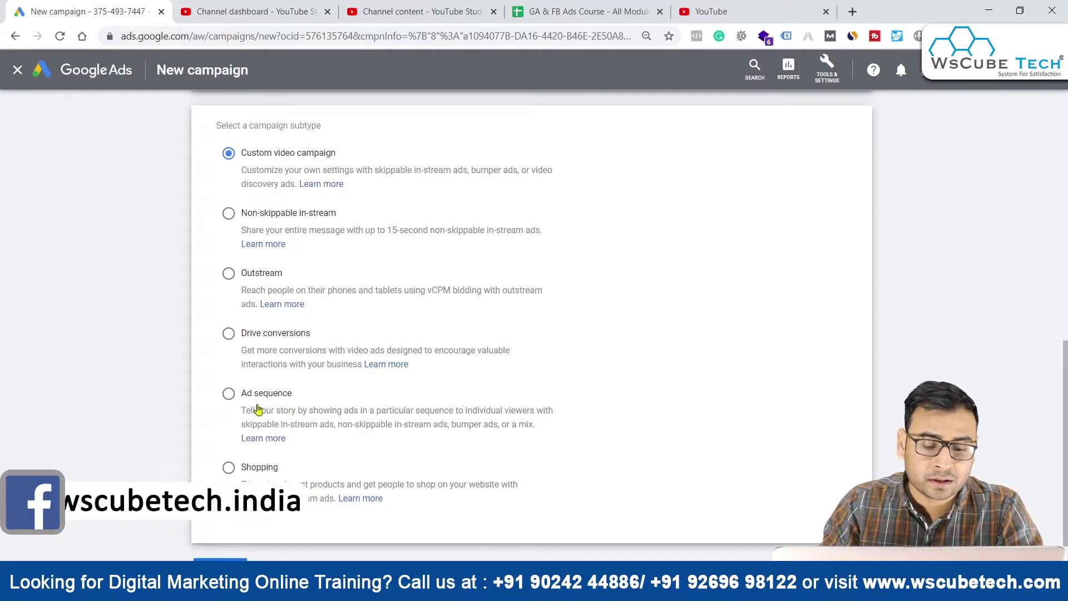
Step: Keep the Custom video campaign subtype and continue to the campaign settings
scroll(336, 314, up, 3)
scroll(335, 315, up, 2)
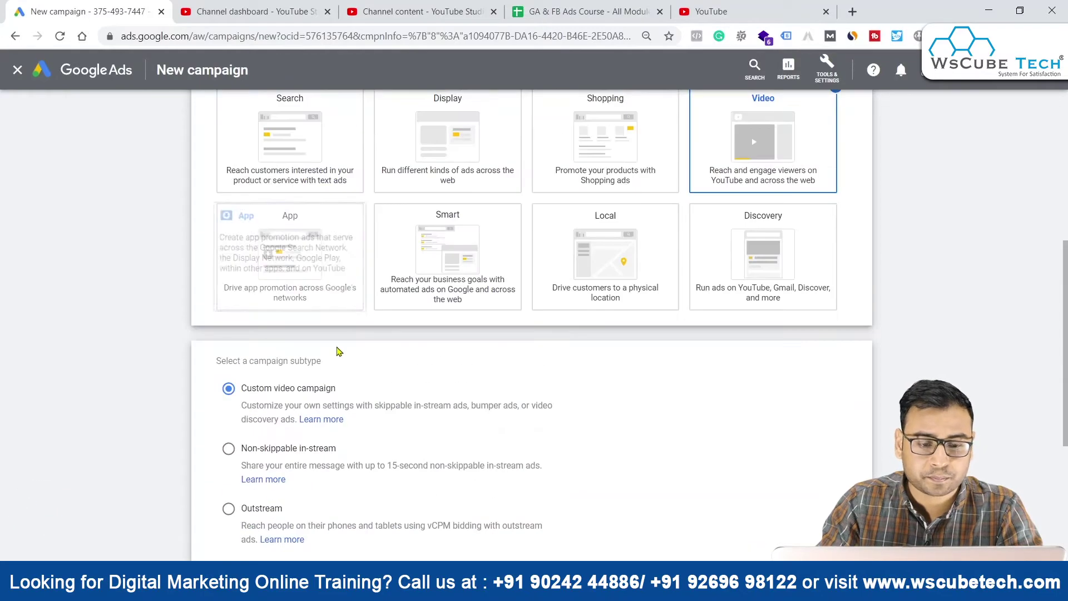
scroll(369, 350, down, 6)
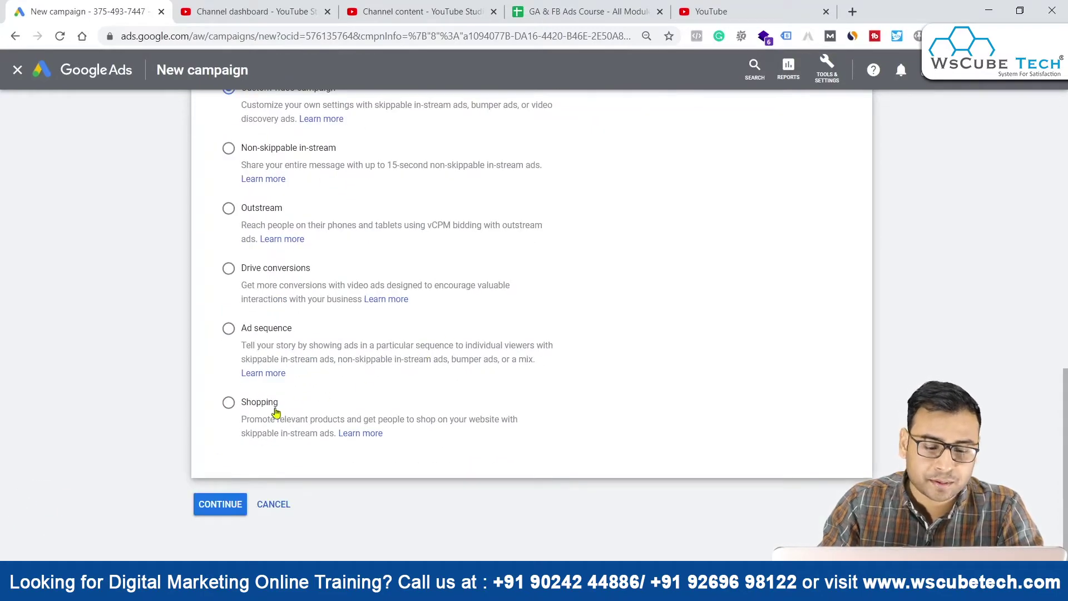
scroll(311, 373, up, 8)
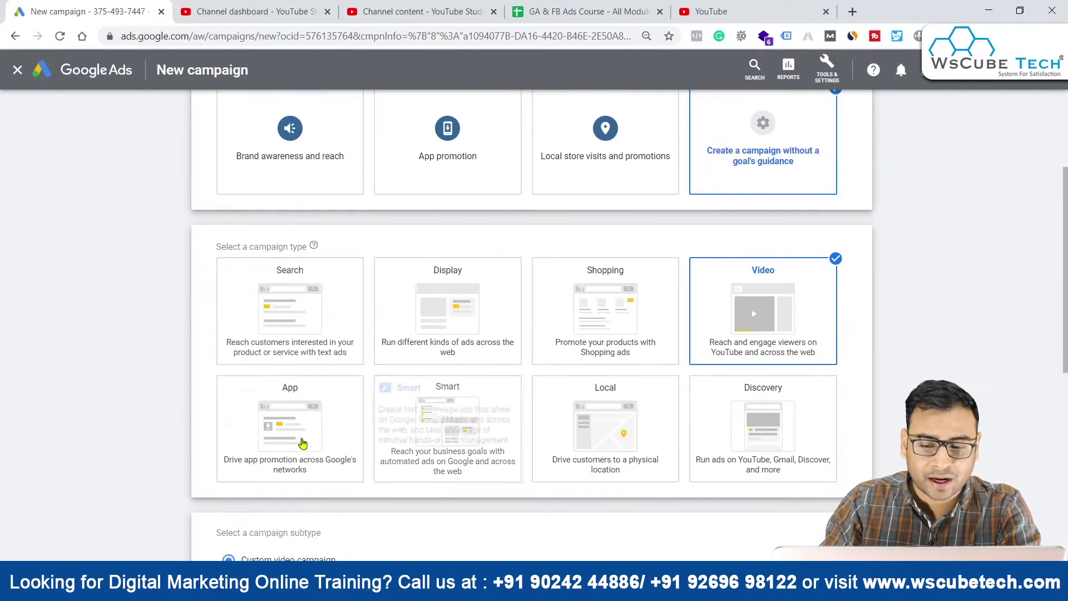
scroll(267, 421, down, 7)
scroll(262, 417, up, 8)
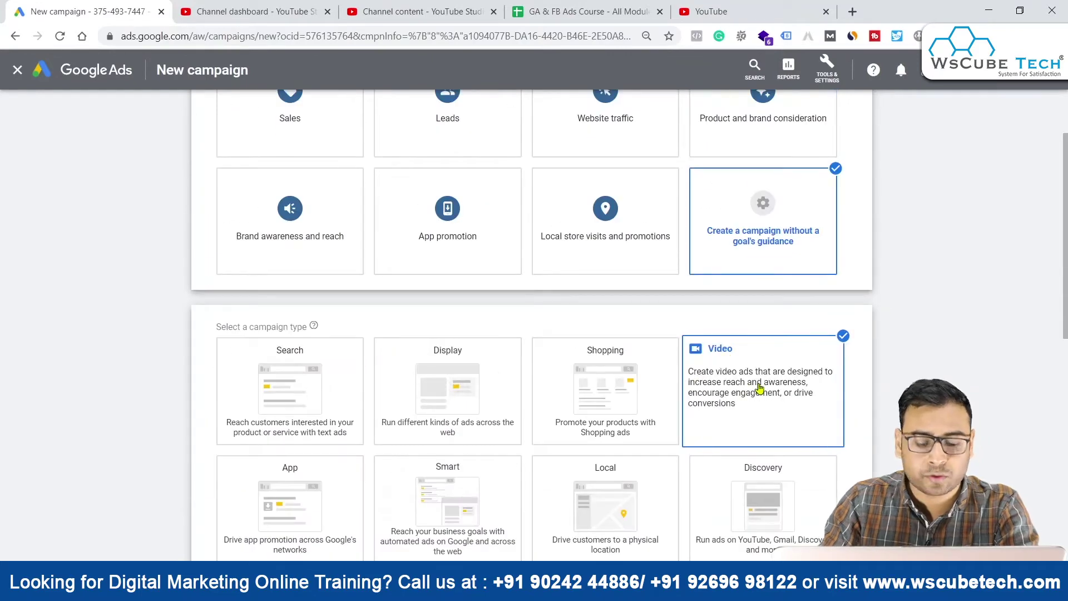
scroll(668, 384, down, 4)
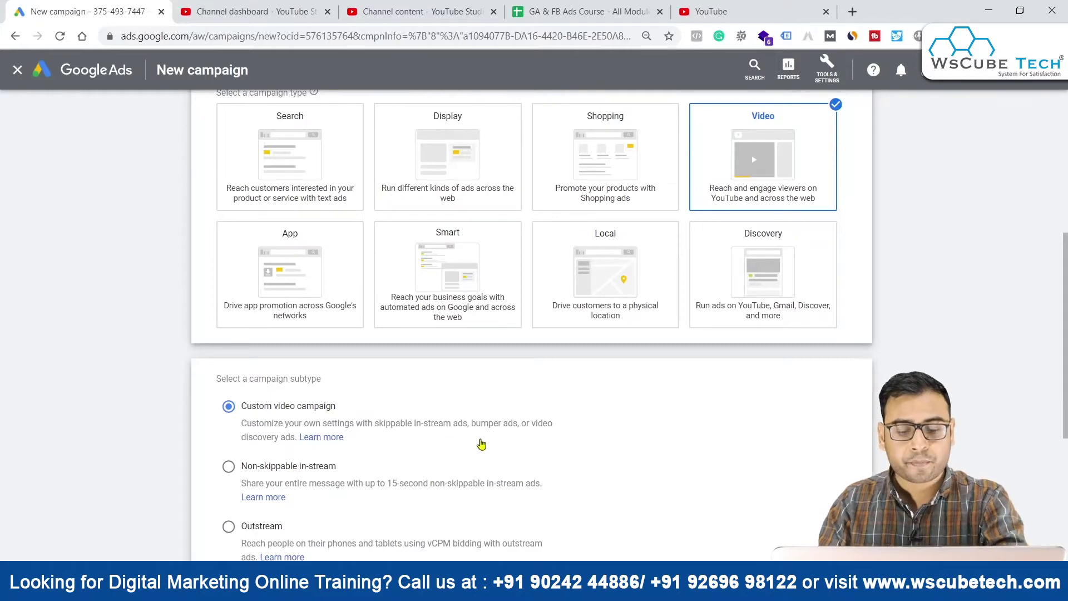
scroll(594, 389, down, 5)
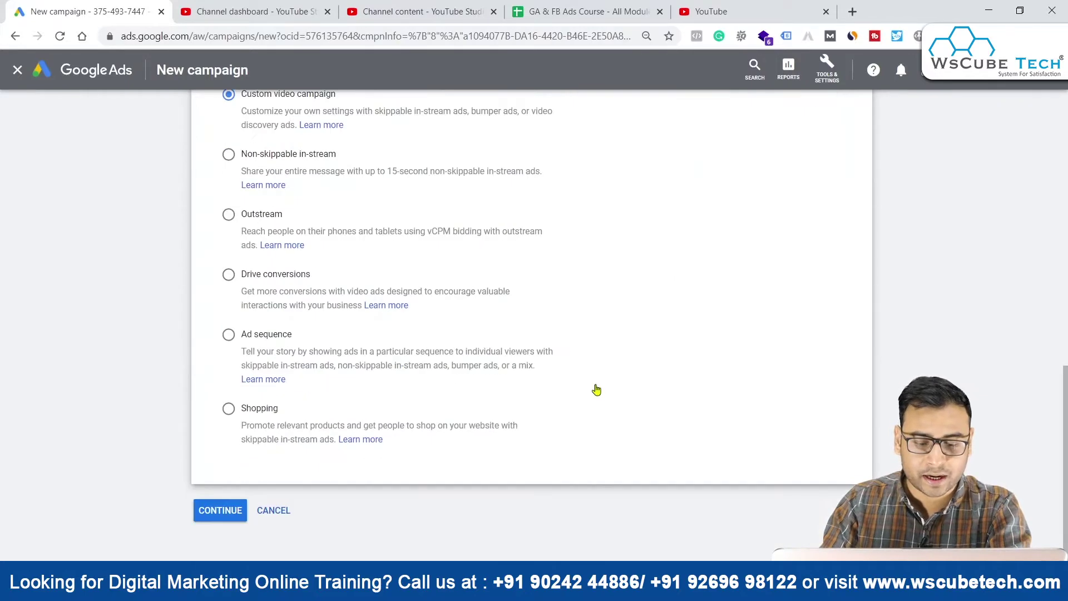
click(225, 509)
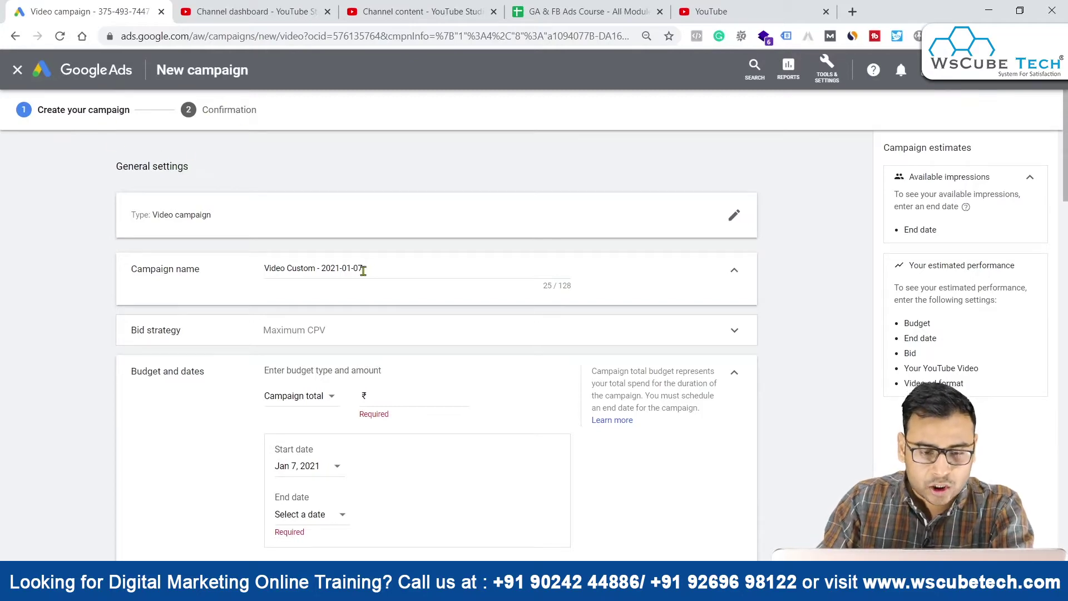
scroll(254, 245, down, 10)
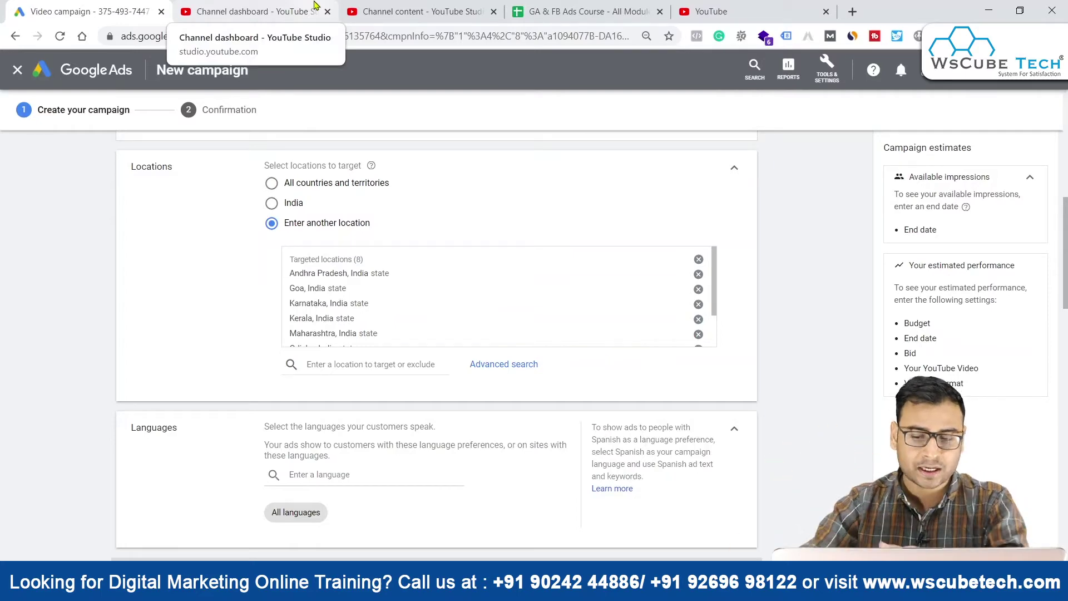
scroll(560, 227, down, 7)
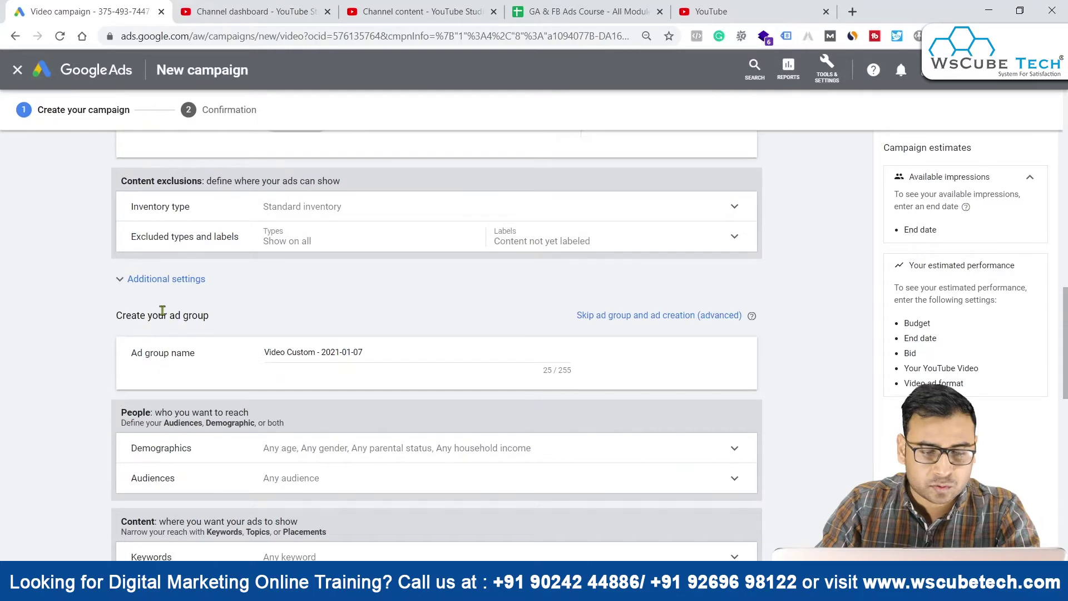
scroll(473, 329, up, 15)
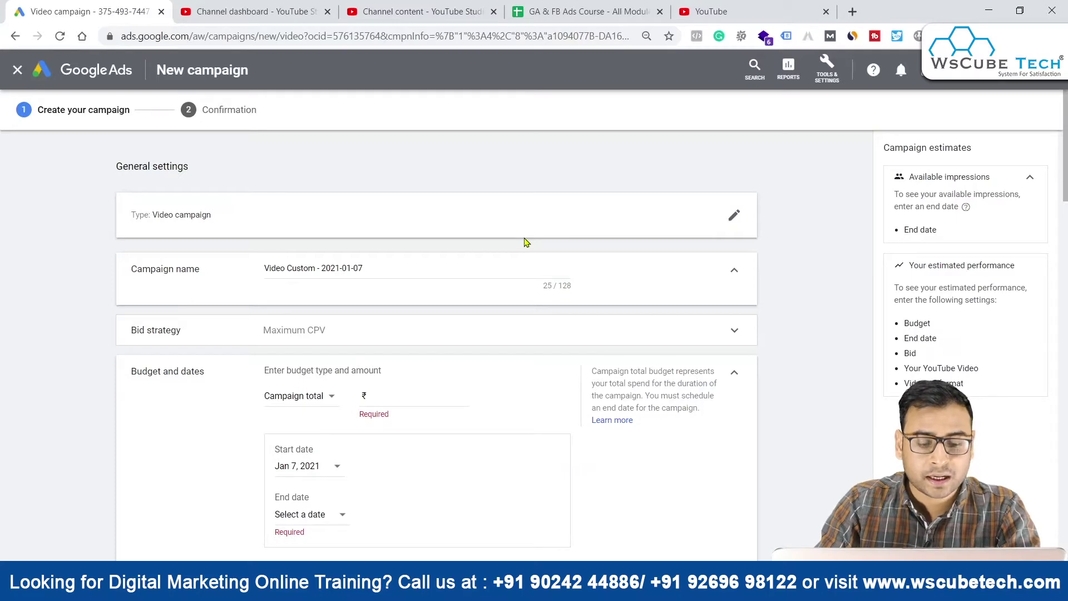
scroll(526, 242, down, 15)
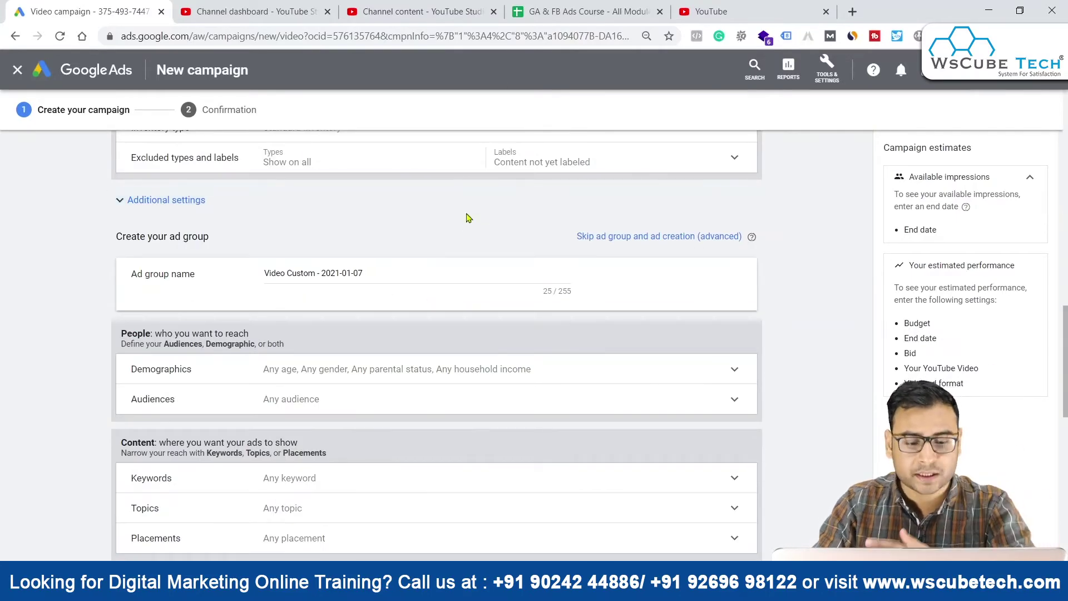
scroll(294, 322, down, 7)
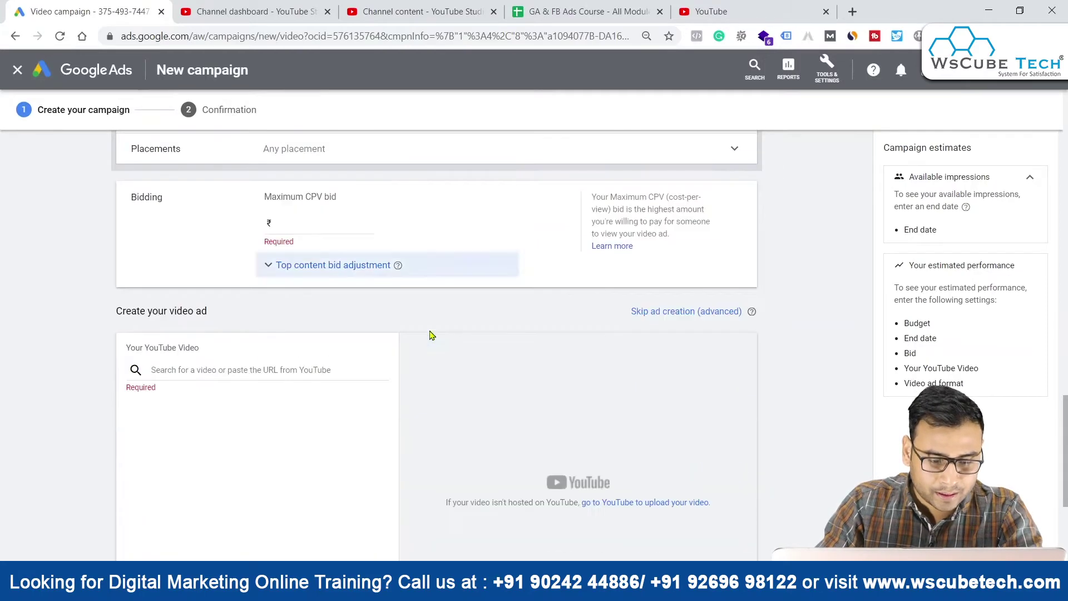
scroll(321, 389, up, 4)
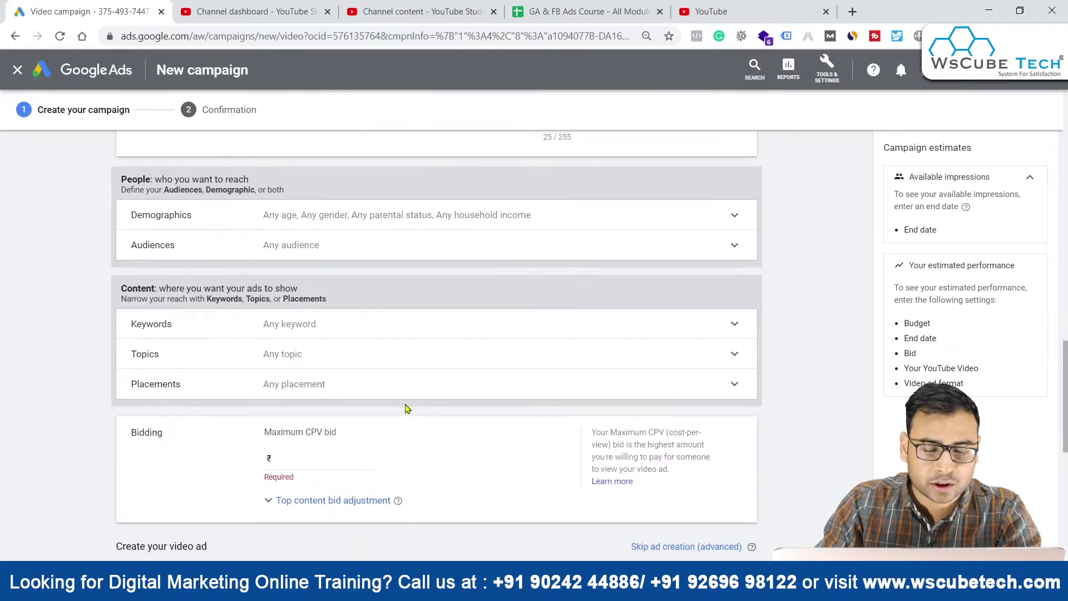
scroll(406, 406, down, 6)
scroll(399, 392, up, 15)
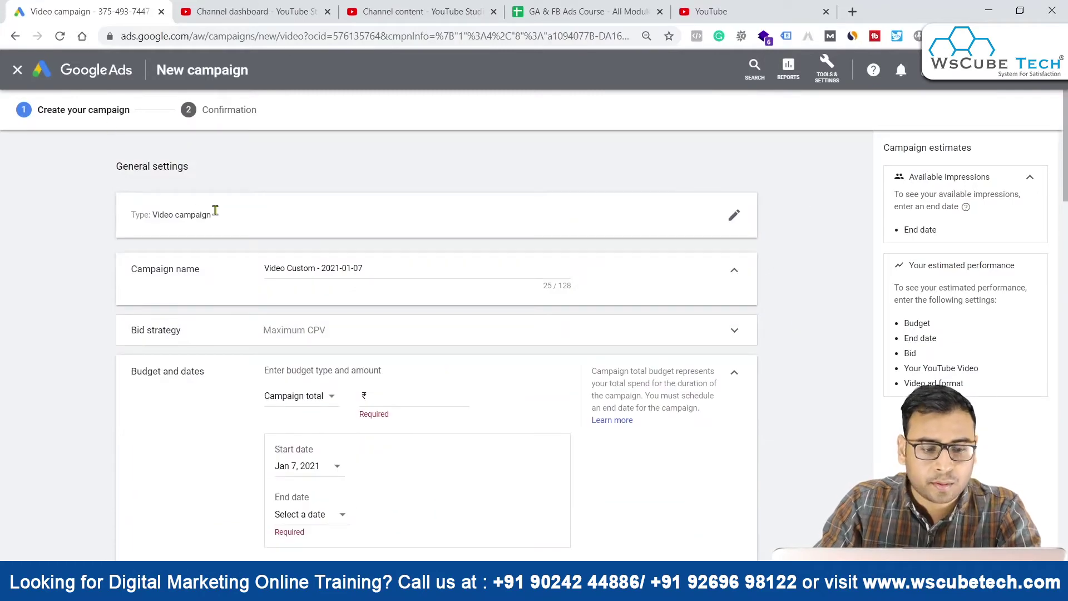
triple_click(313, 271)
Step: Clear the default campaign name 'Video Custom - 2021-01-07' so the field is empty
triple_click(453, 268)
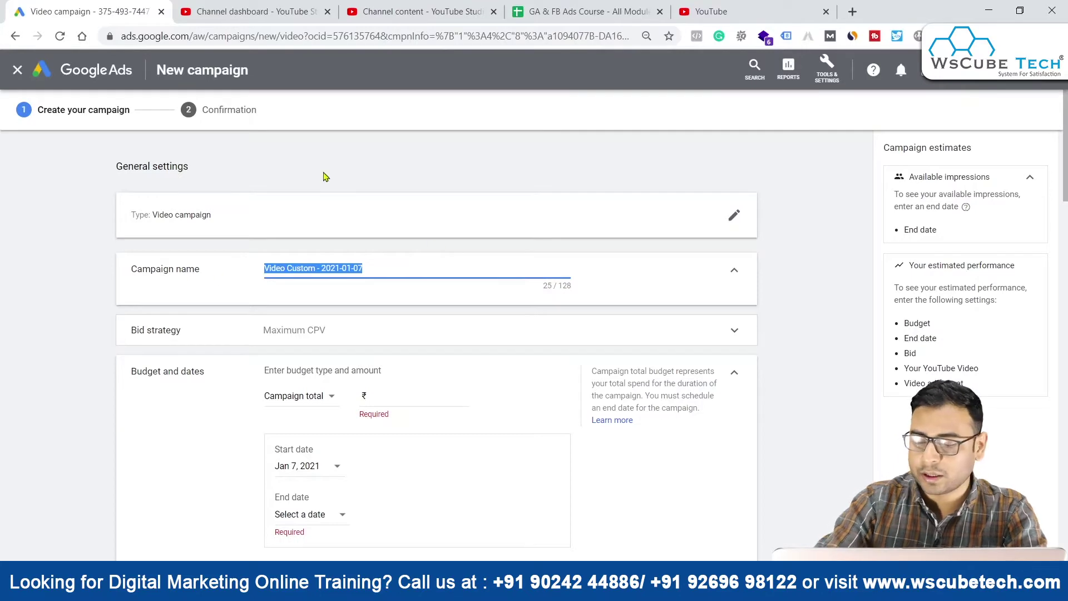
key(BackSpace)
scroll(413, 295, down, 1)
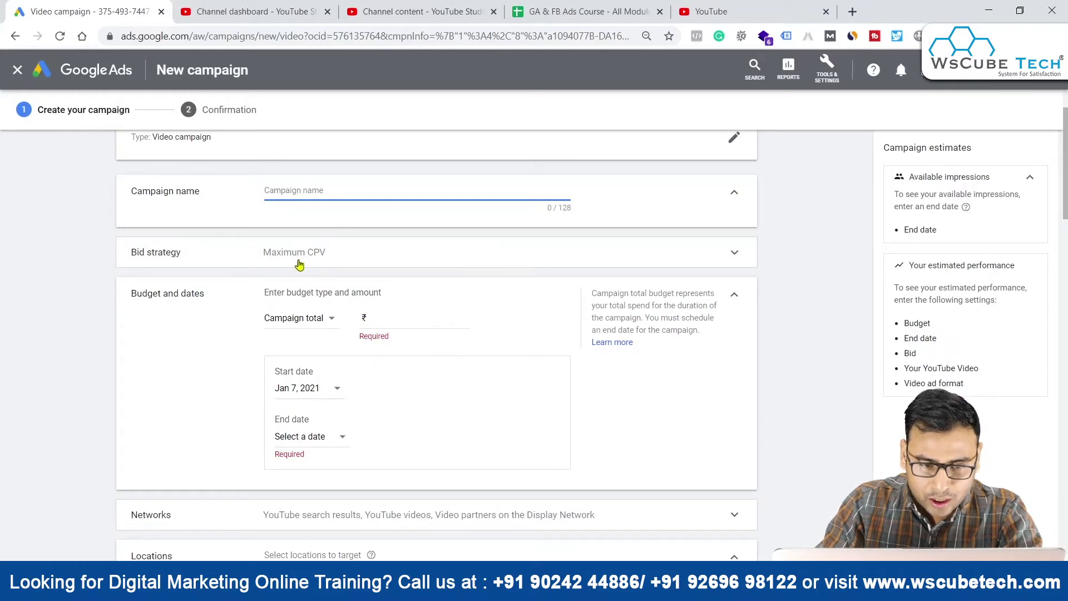
scroll(543, 376, down, 15)
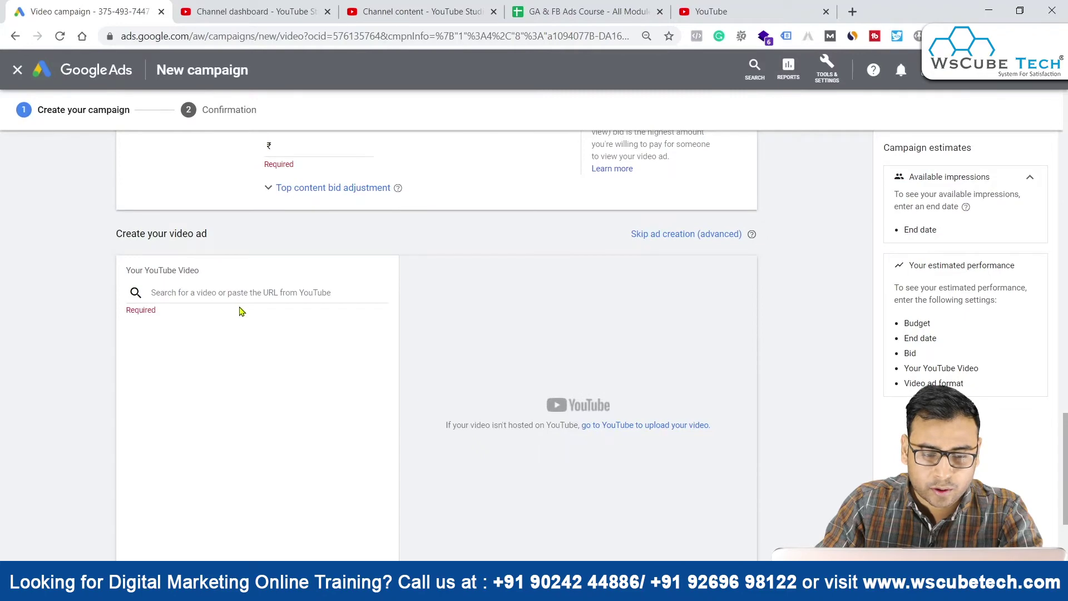
scroll(350, 385, up, 20)
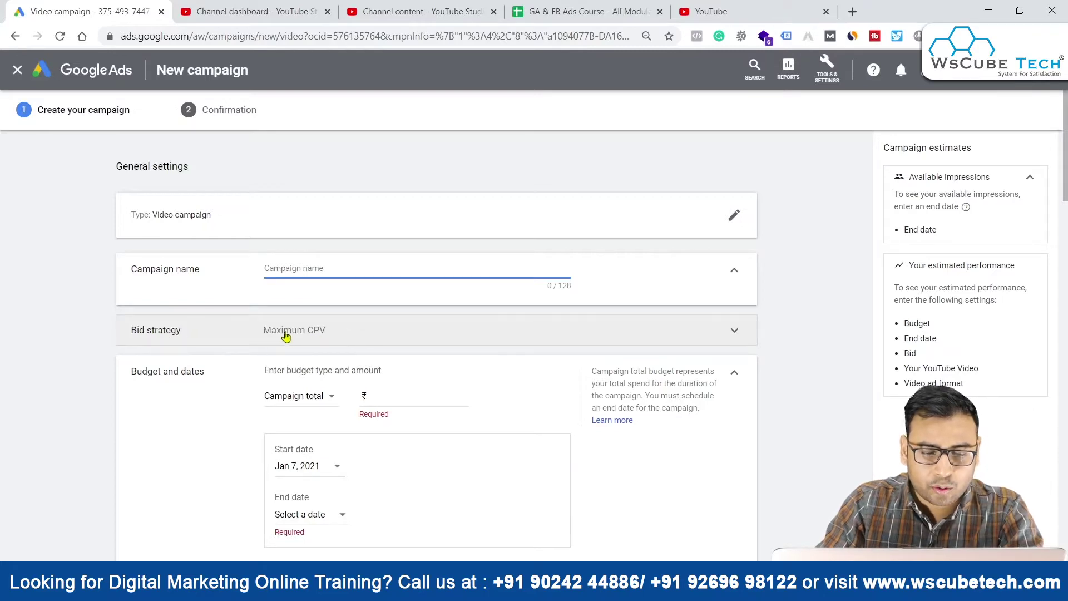
Step: Keep Maximum CPV selected in the Bid strategy dropdown
click(312, 332)
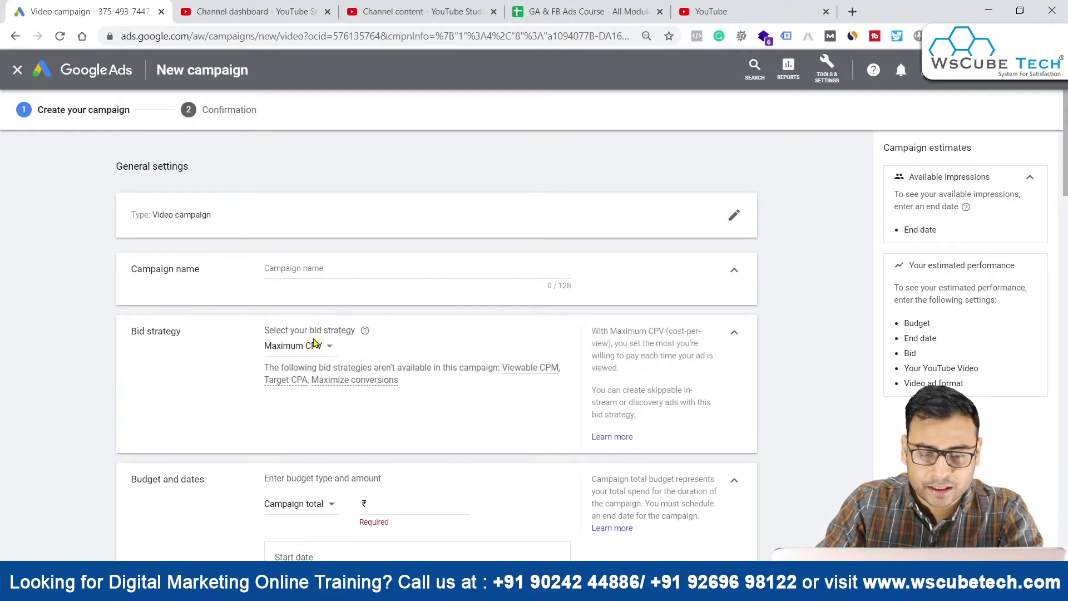
click(314, 344)
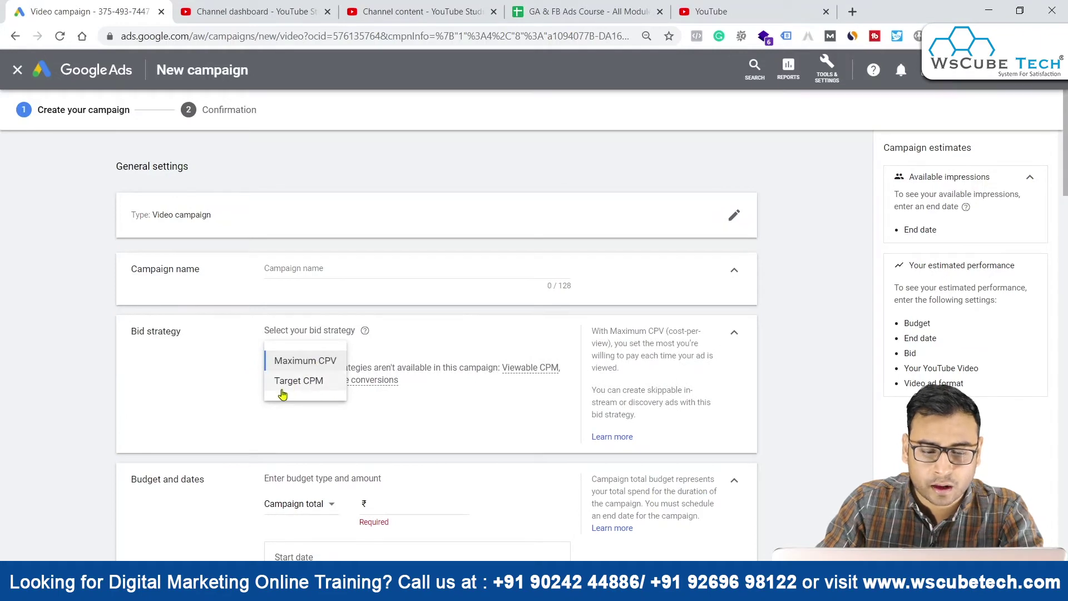
click(417, 350)
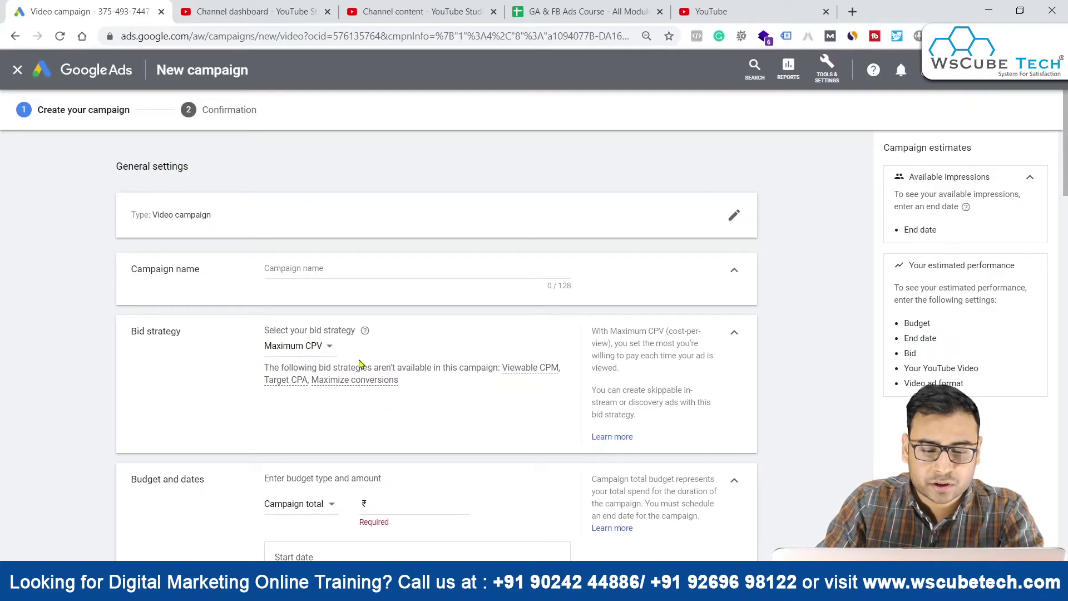
scroll(410, 398, down, 20)
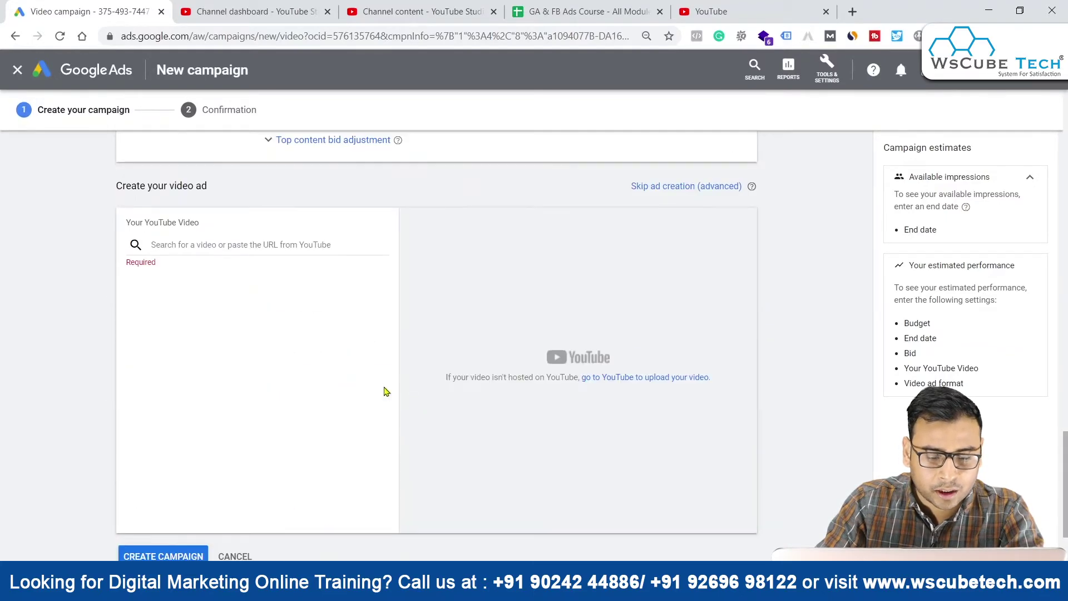
Step: Search YouTube for 'wscubetech' and select the Digital Marketing Course For Beginners video
click(241, 246)
text(wscubet)
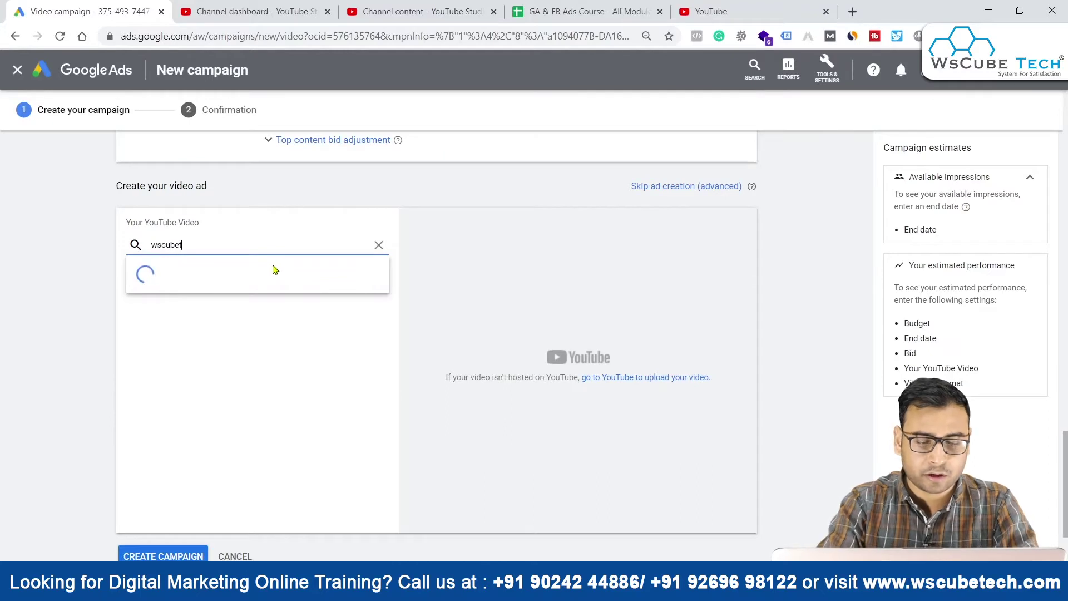
text(ech)
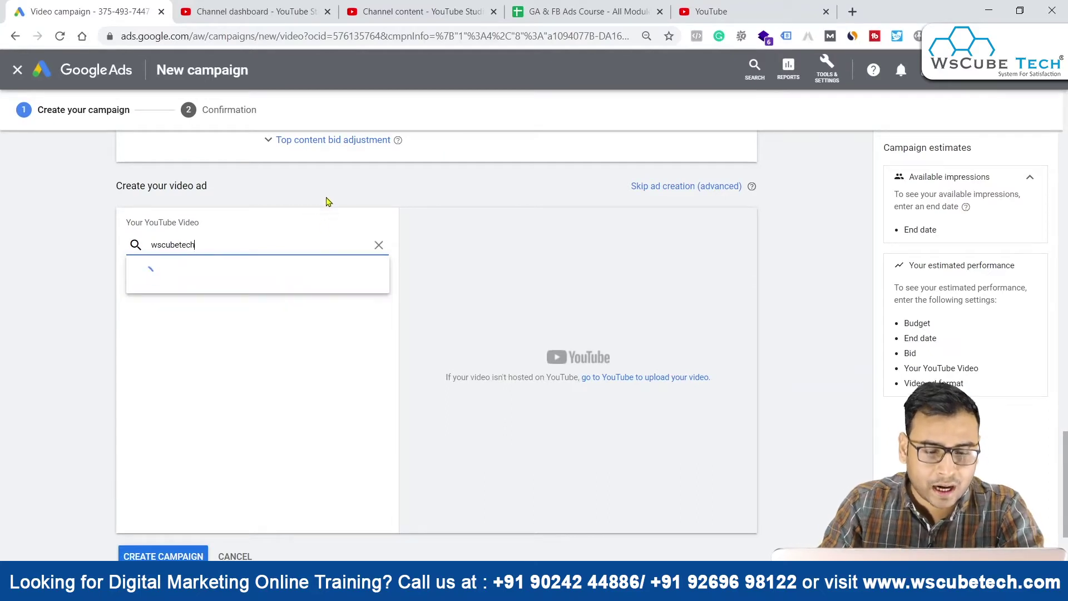
click(233, 293)
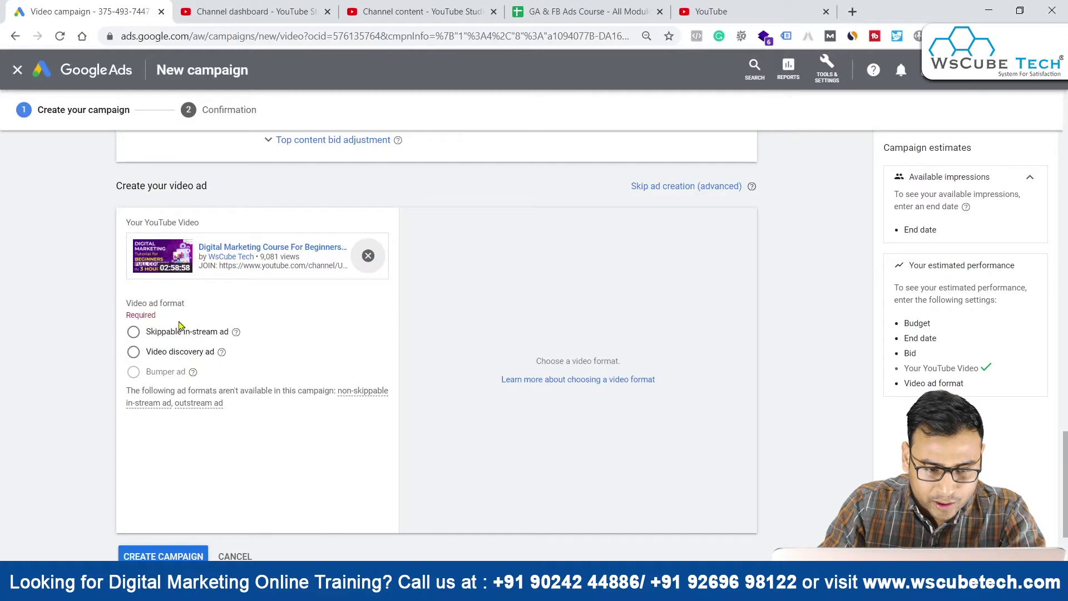
Step: Choose Video discovery ad as the video ad format
click(179, 351)
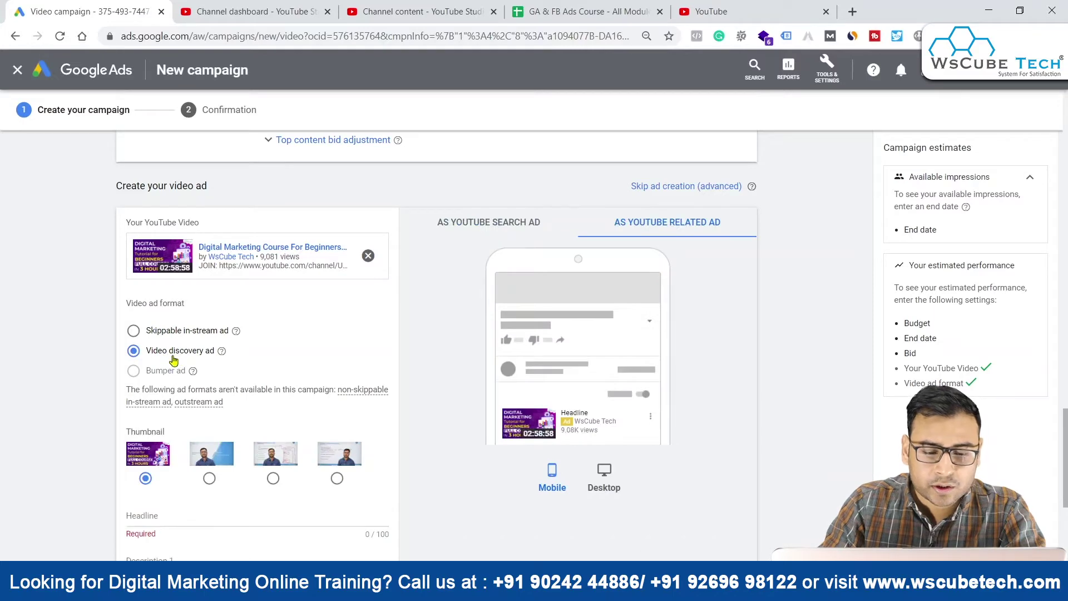
scroll(222, 345, up, 20)
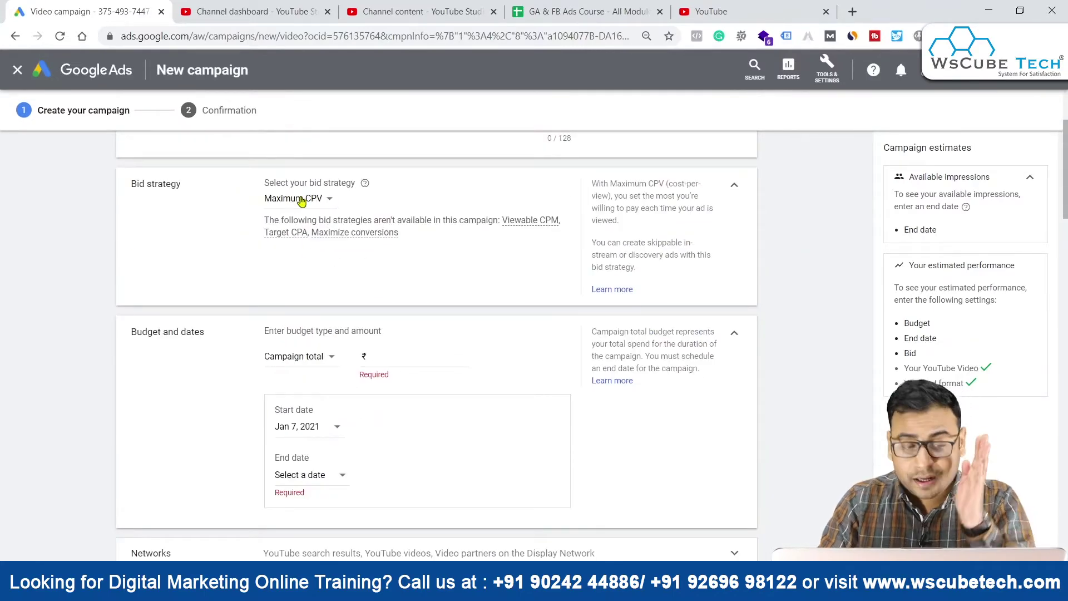
Step: Switch the bid strategy to Target CPM and check which ad formats remain available
click(290, 200)
click(318, 232)
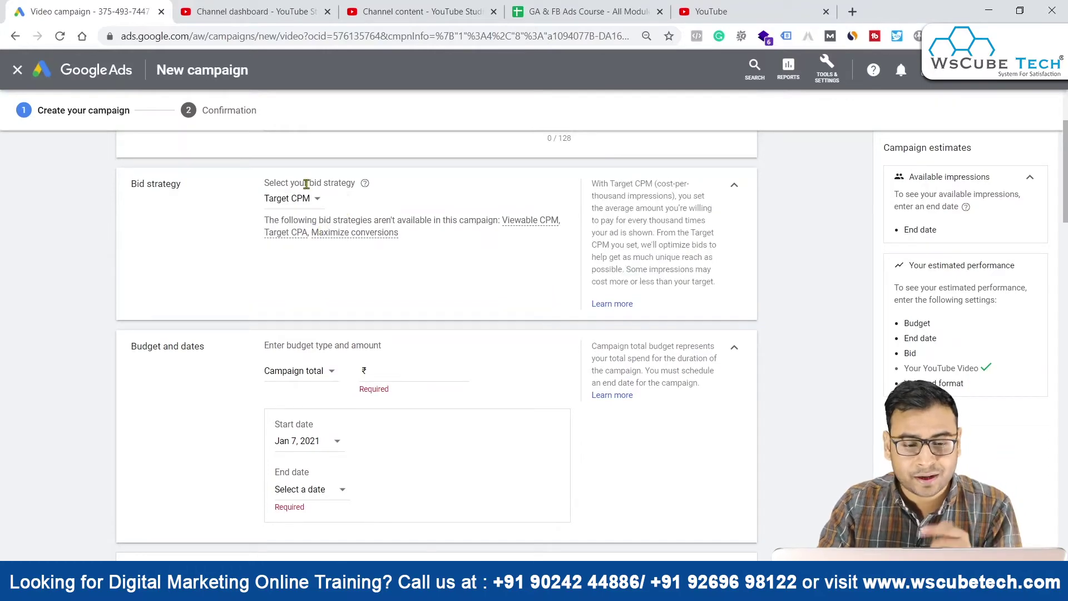
scroll(423, 311, down, 15)
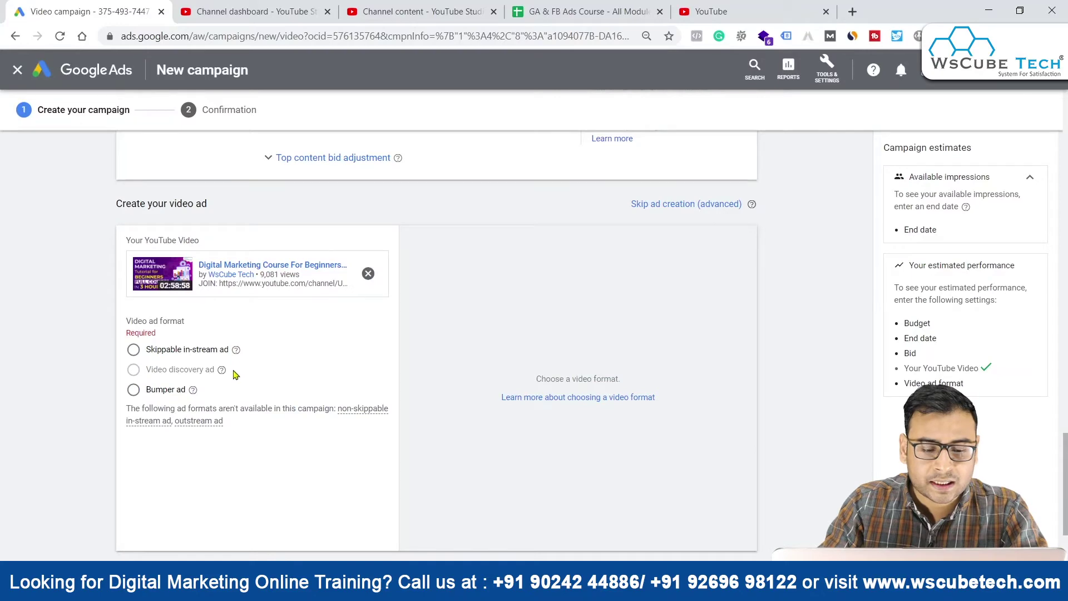
mouse_move(182, 374)
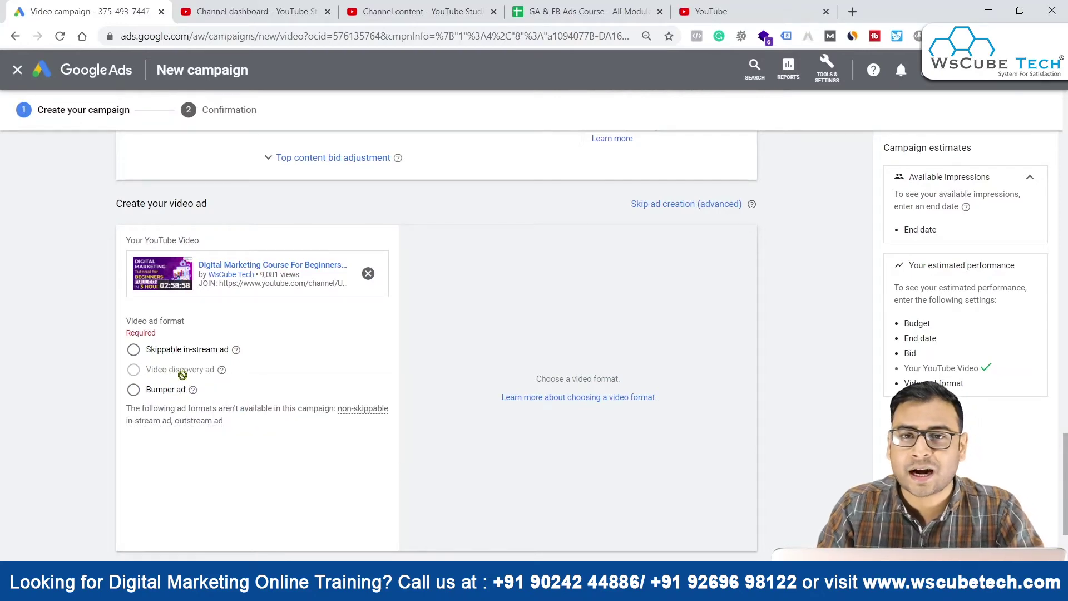
scroll(328, 358, up, 20)
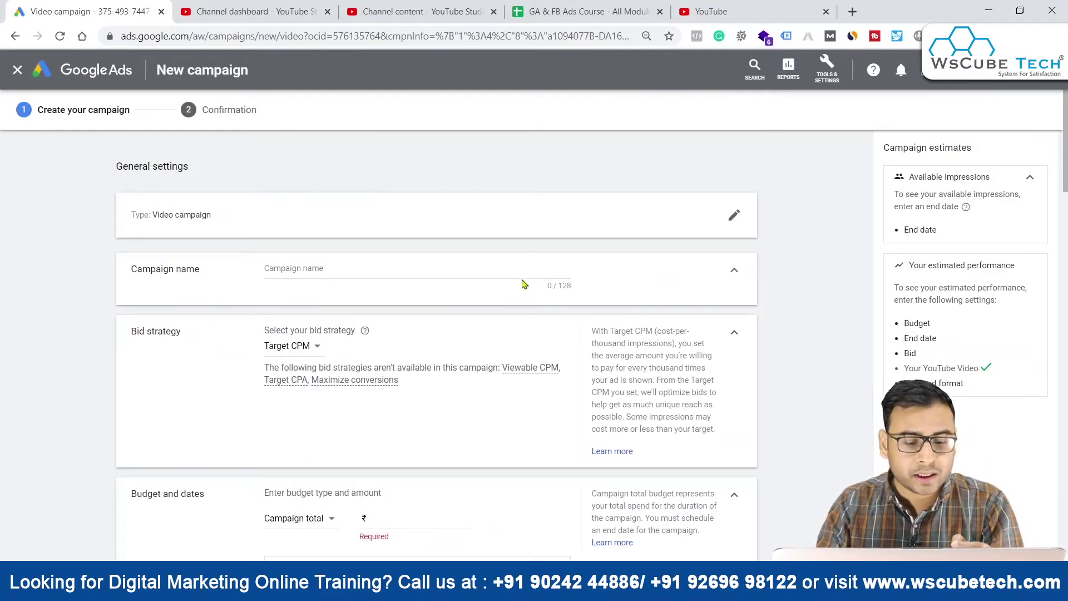
Step: Return the bid strategy to Maximum CPV
scroll(560, 296, down, 7)
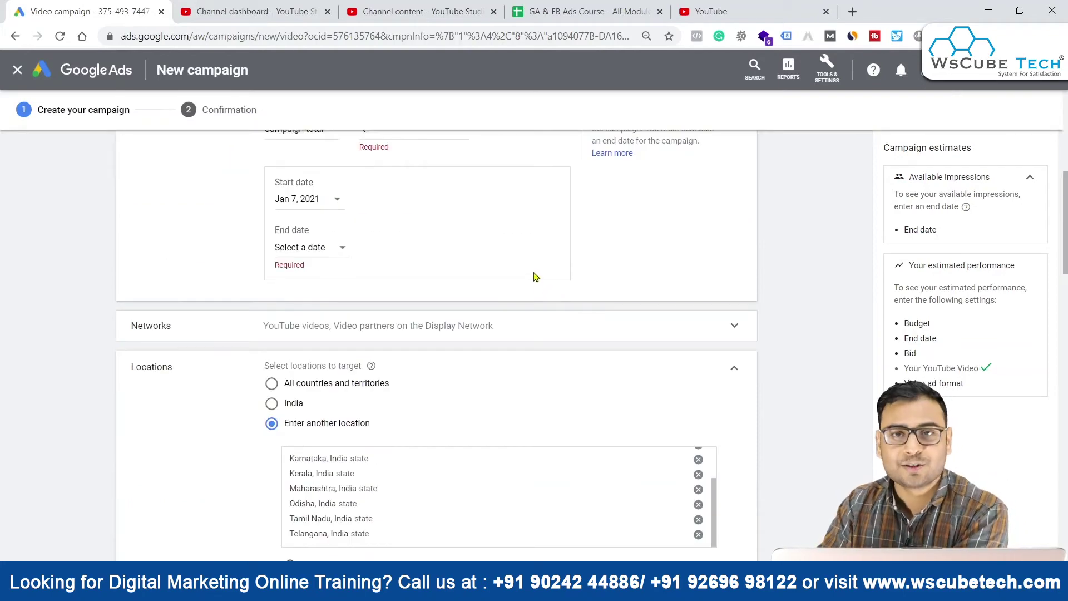
scroll(524, 306, up, 7)
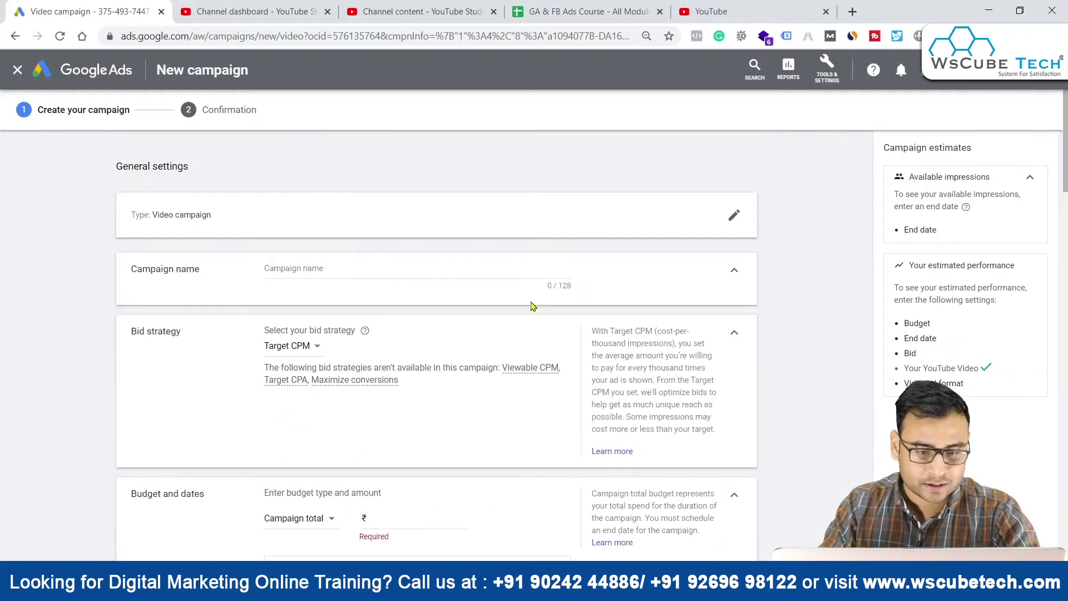
click(295, 349)
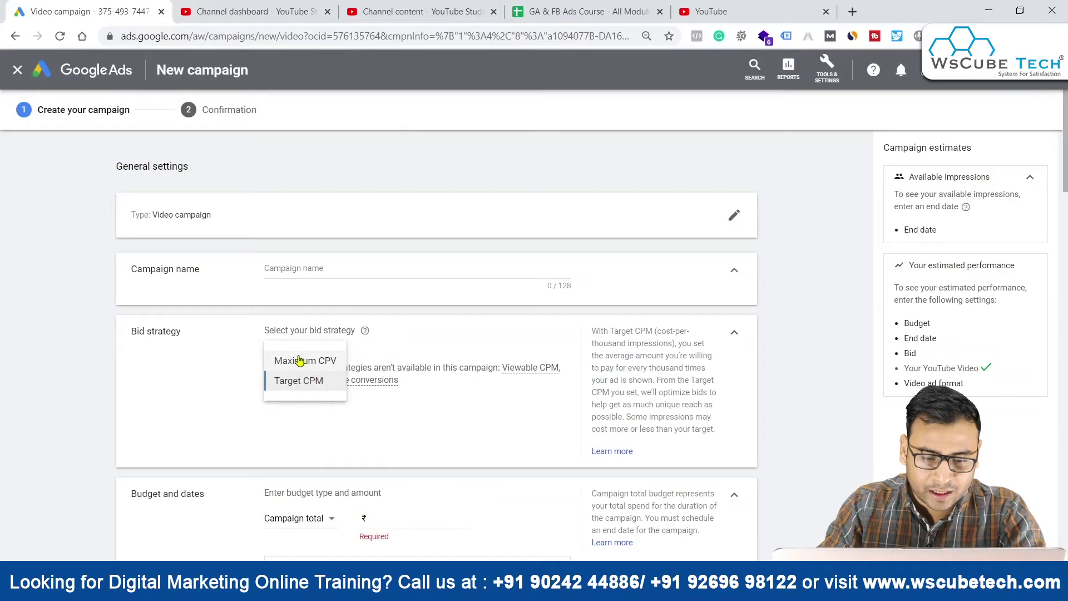
click(313, 359)
Step: Make the budget type Daily and expand the Networks section
scroll(492, 412, down, 3)
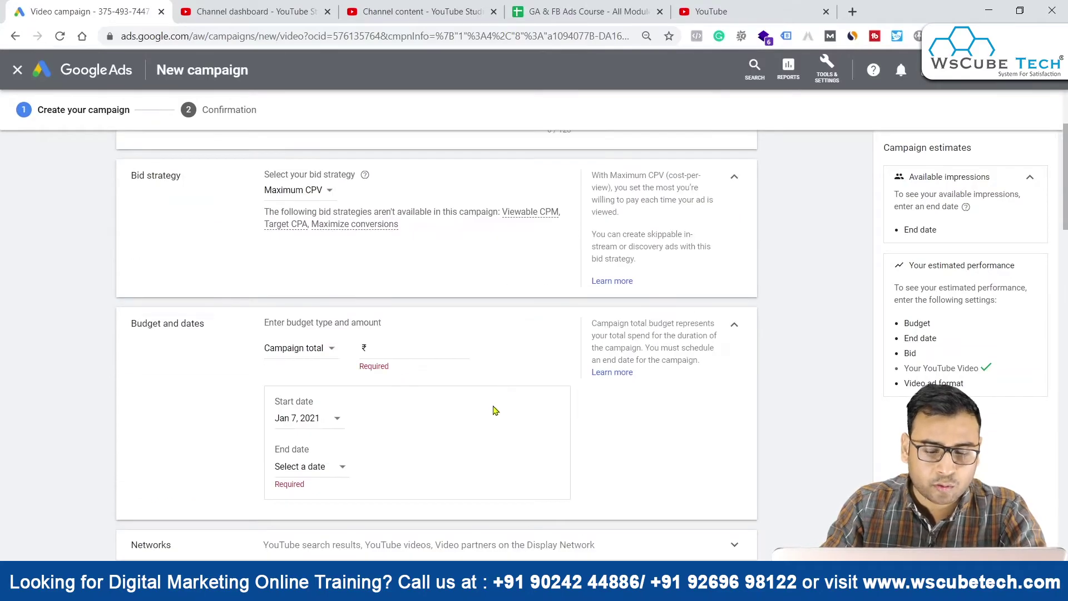
click(304, 349)
click(303, 356)
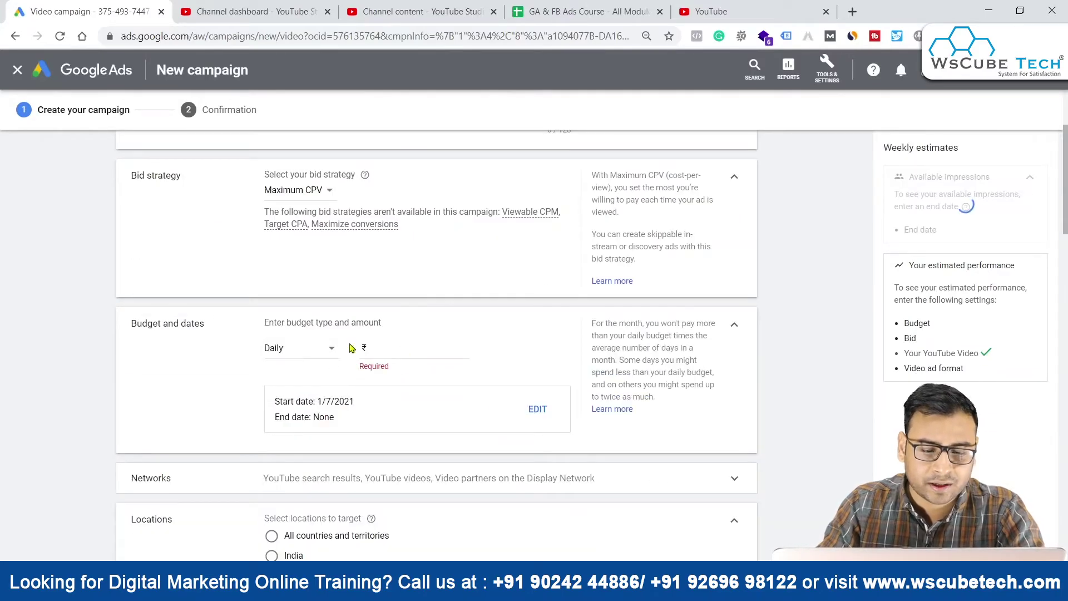
scroll(463, 322, down, 3)
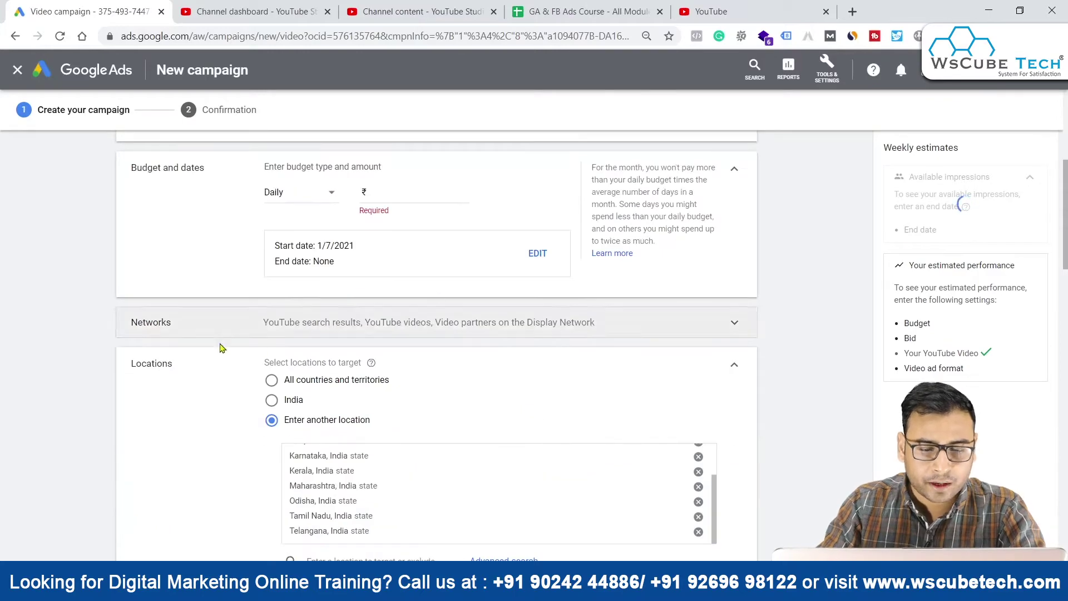
click(340, 323)
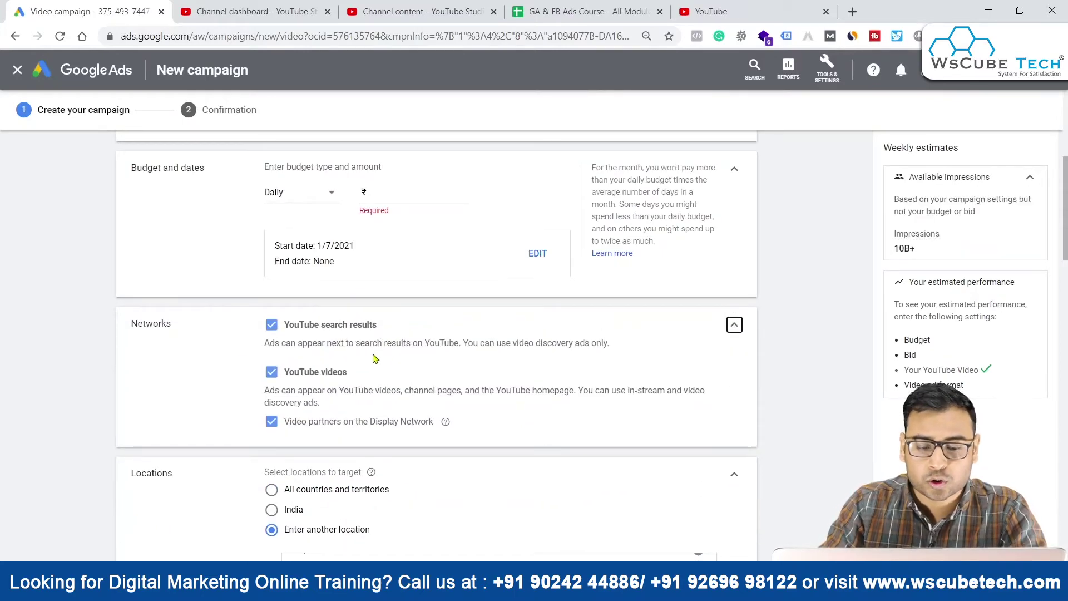
Step: Uncheck YouTube search results and Display Network video partners, leaving YouTube videos only
click(340, 326)
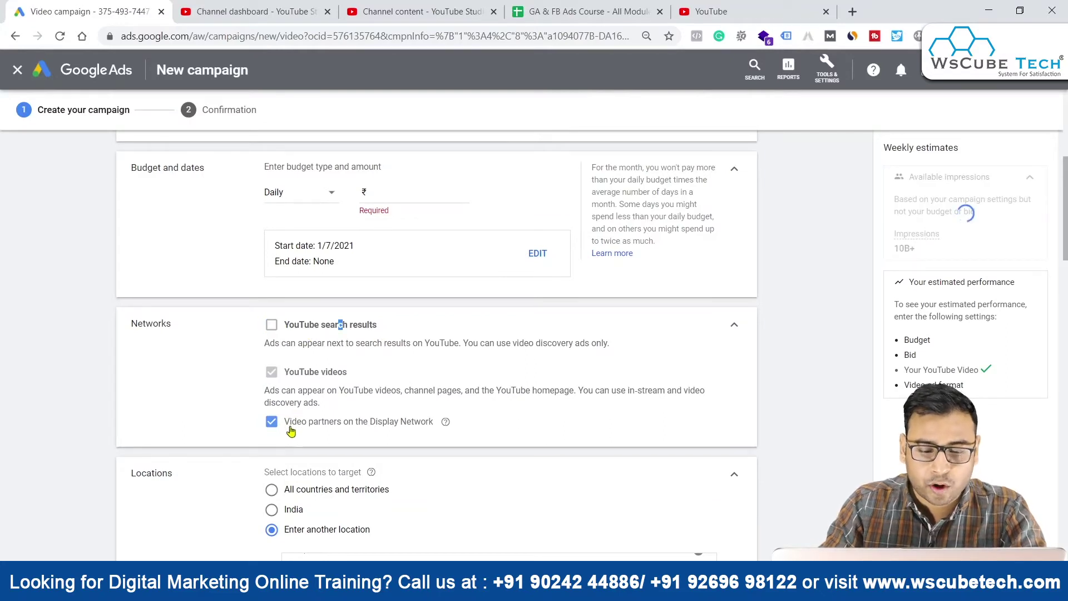
click(312, 426)
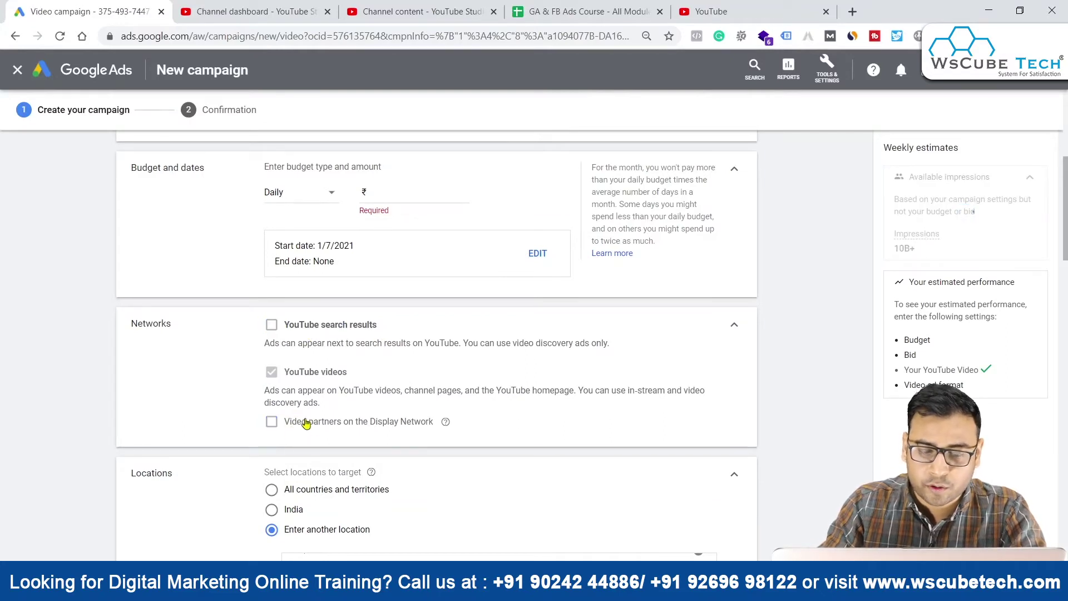
drag(281, 394, 391, 395)
click(338, 403)
click(434, 392)
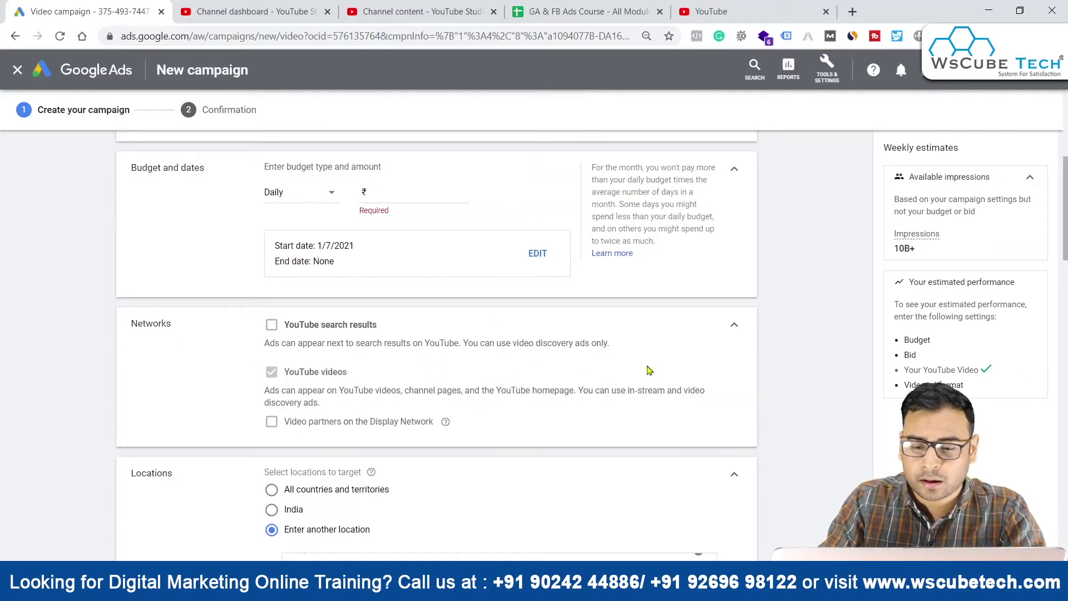
click(734, 324)
scroll(166, 333, down, 1)
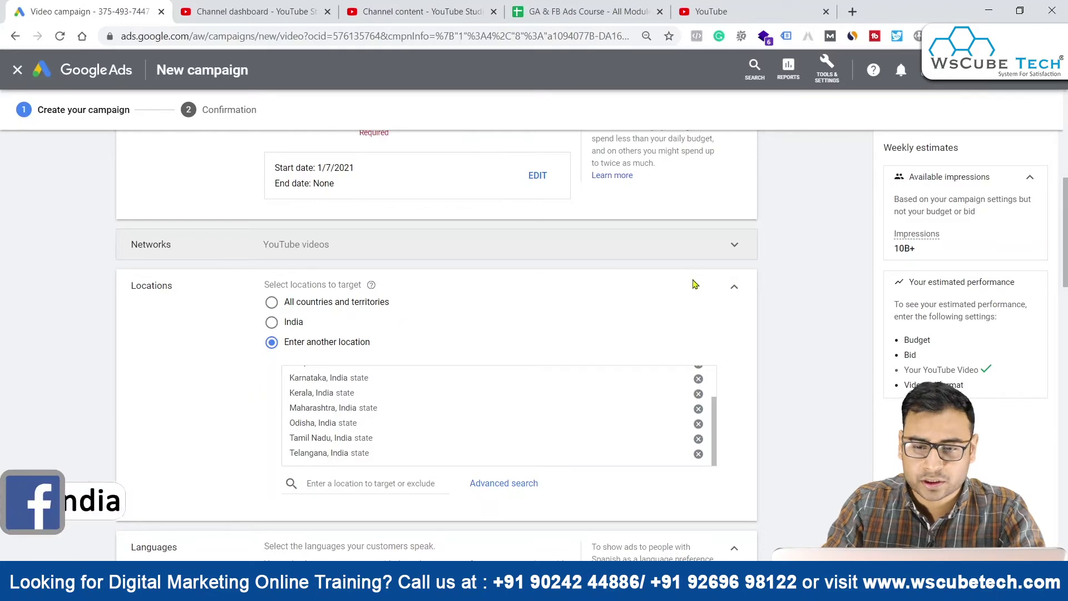
Step: Collapse Locations and Languages, then expand Additional settings and Frequency capping
click(731, 290)
click(736, 326)
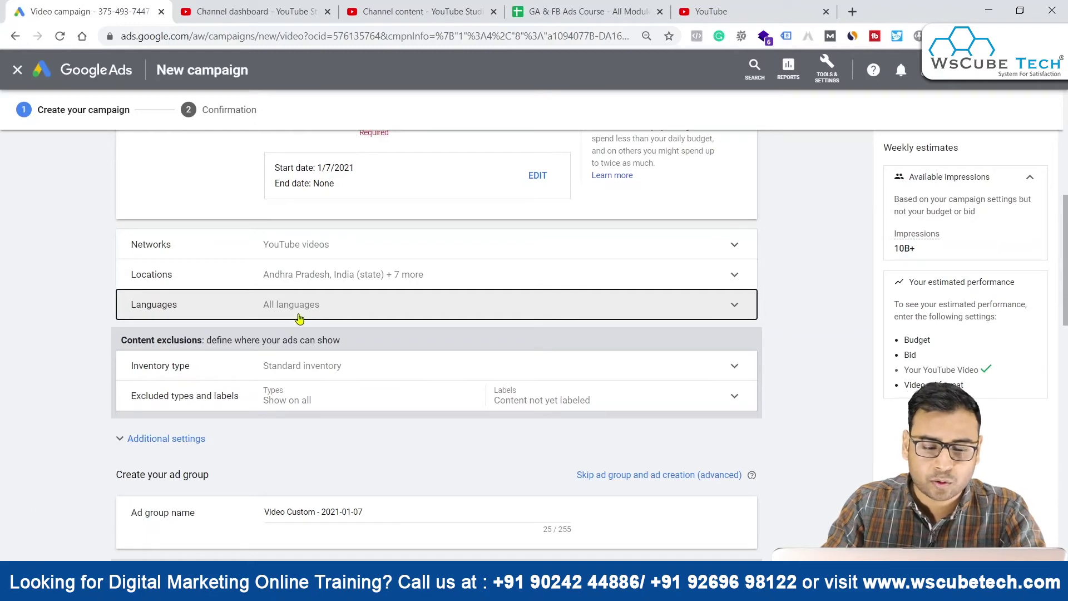
scroll(431, 328, down, 4)
click(179, 211)
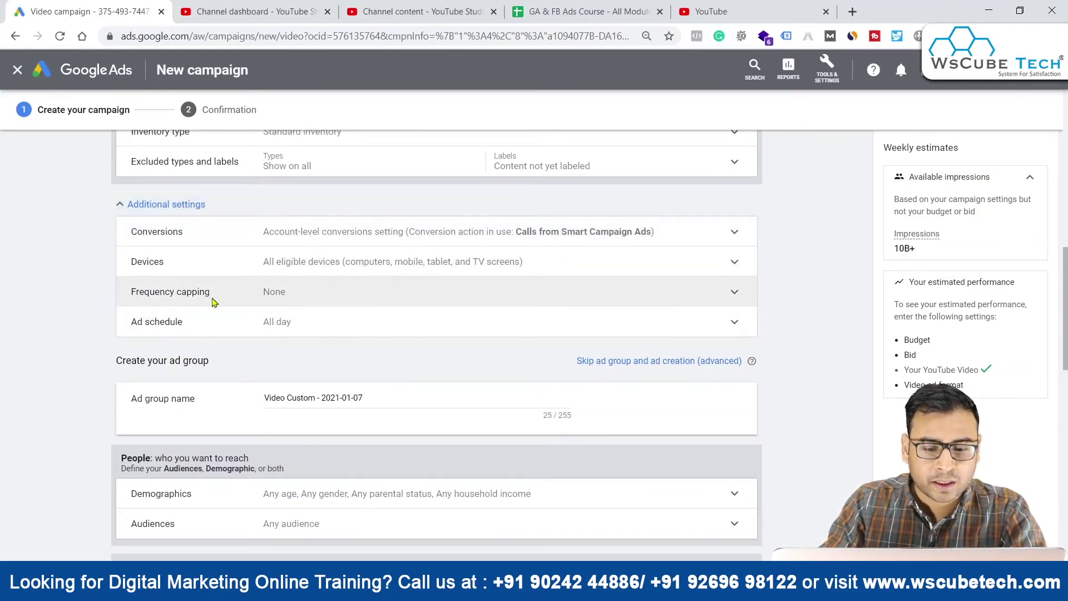
click(234, 296)
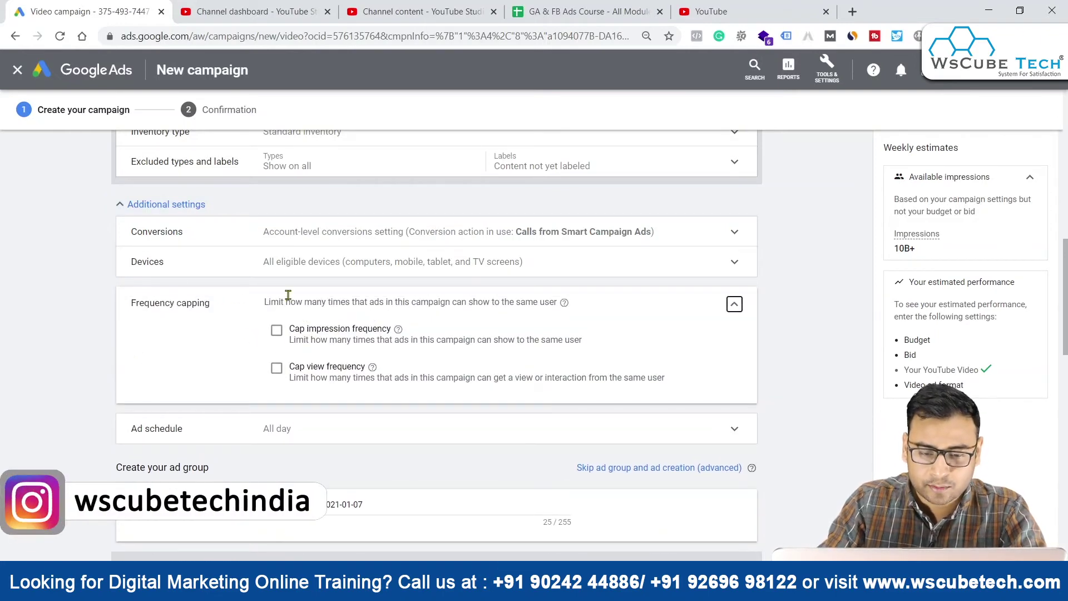
Step: Collapse Frequency capping without setting any cap, leaving it at None
drag(515, 302, 550, 302)
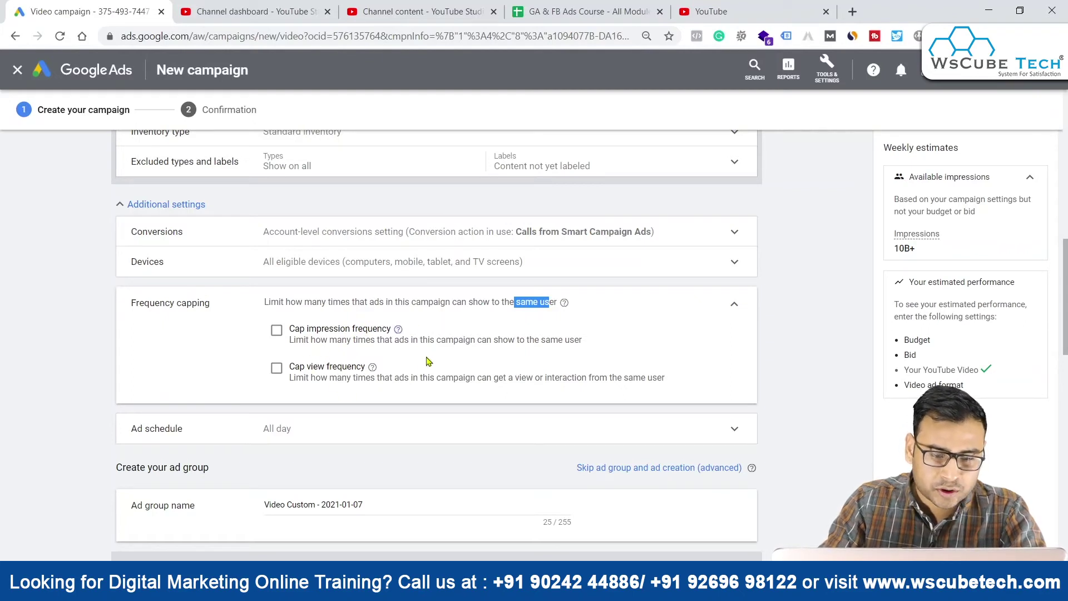
click(735, 305)
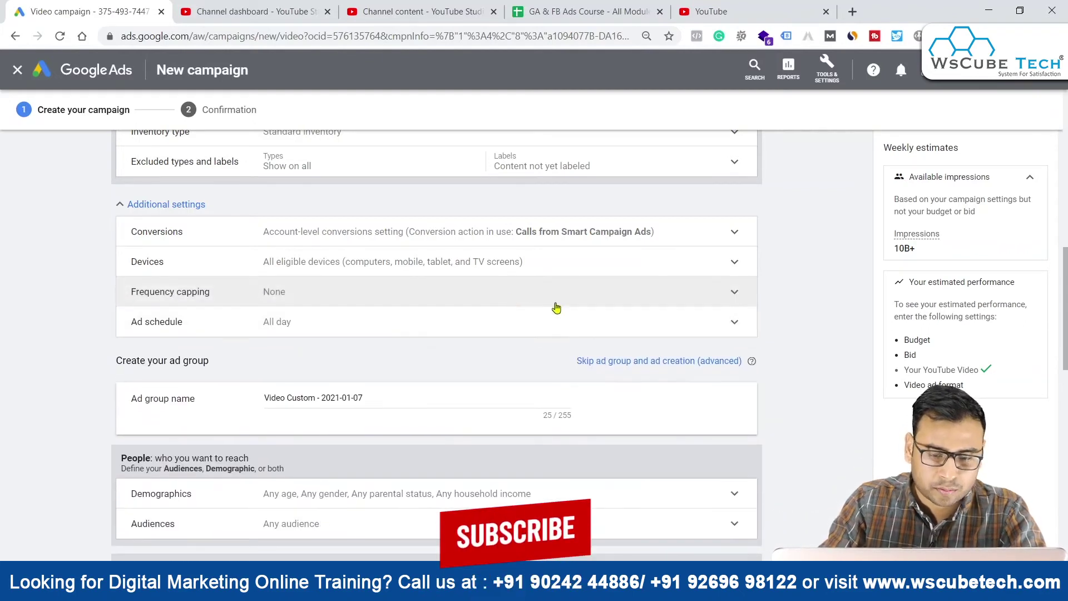
scroll(484, 262, down, 1)
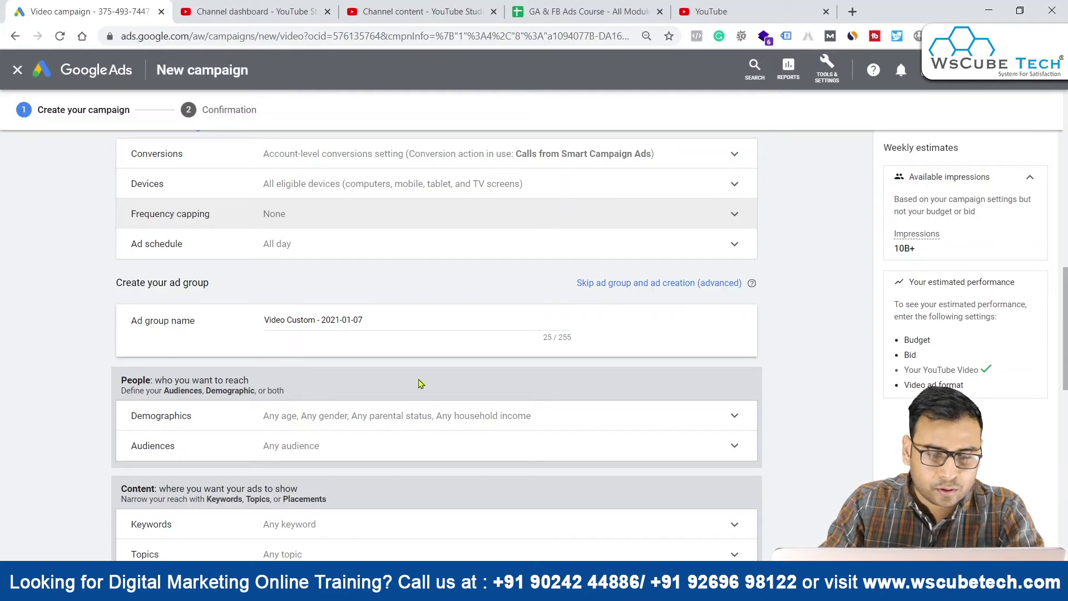
scroll(420, 383, down, 1)
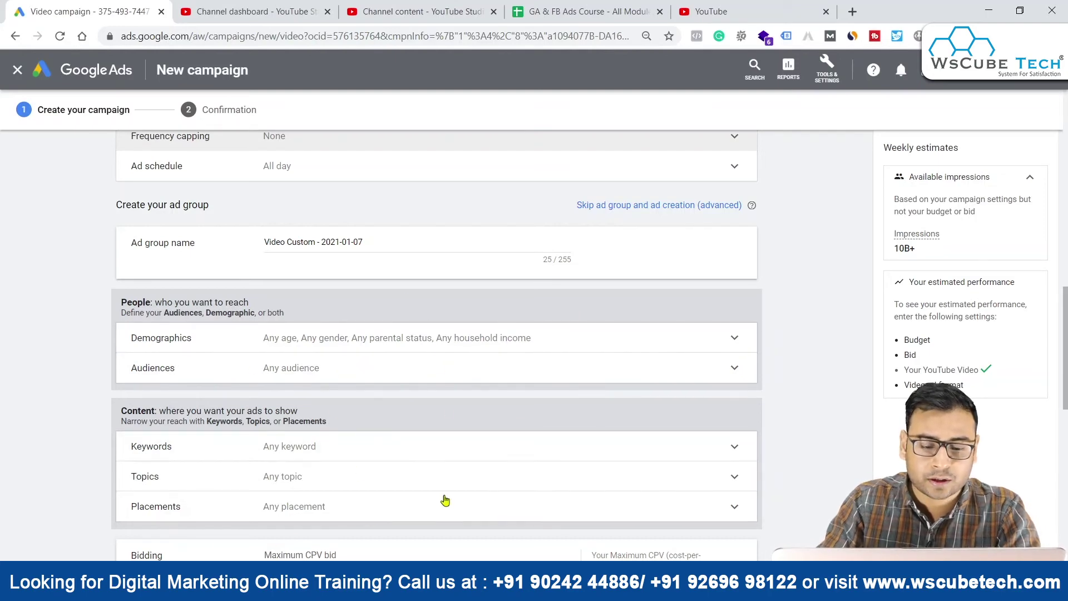
scroll(508, 440, down, 2)
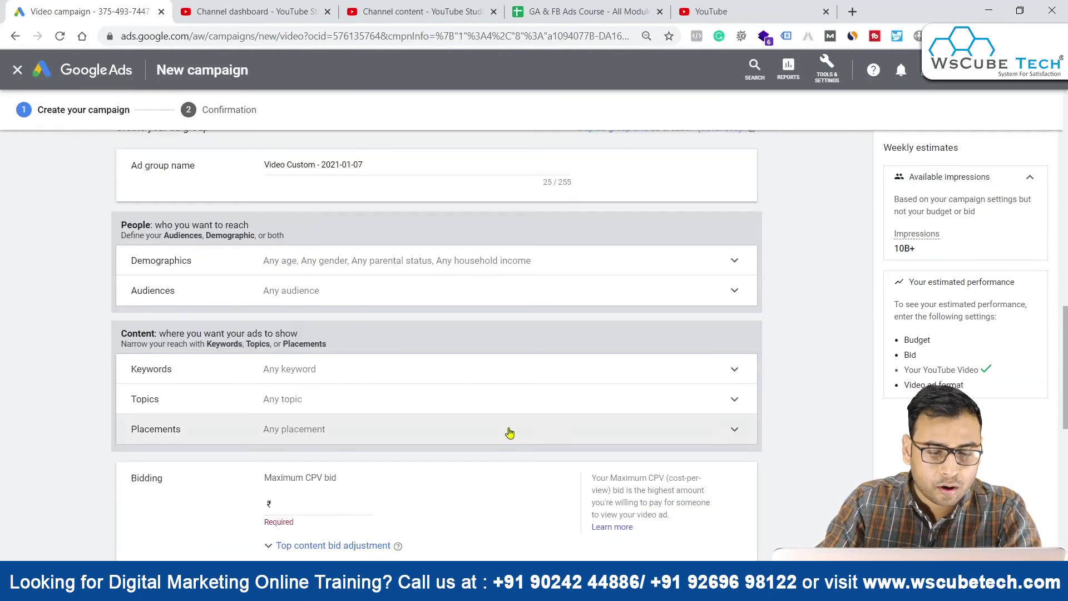
scroll(250, 416, down, 3)
scroll(334, 361, up, 15)
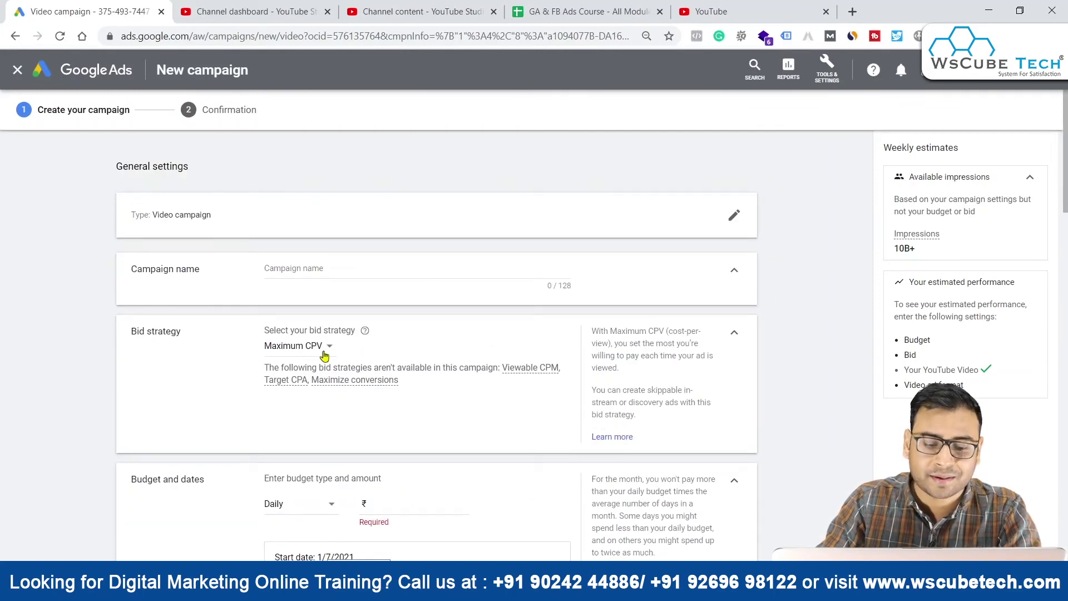
Step: Change the bid strategy from Maximum CPV to Target CPM
scroll(434, 399, down, 15)
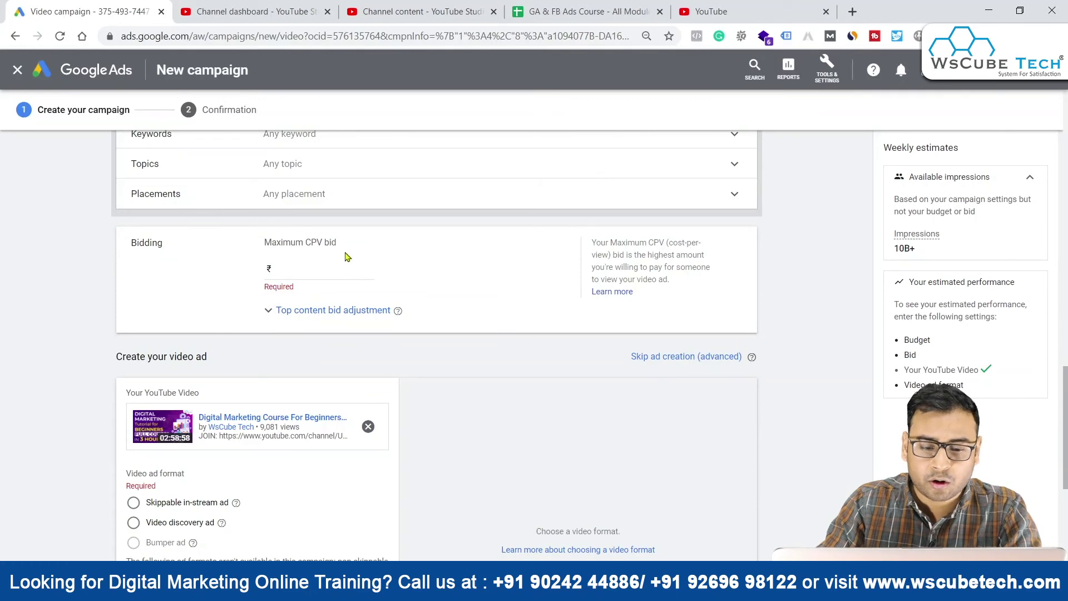
scroll(312, 263, up, 15)
click(329, 346)
click(327, 380)
Step: Expand the Top content bid adjustment in Bidding, focus its percentage field, then collapse it
scroll(460, 422, down, 12)
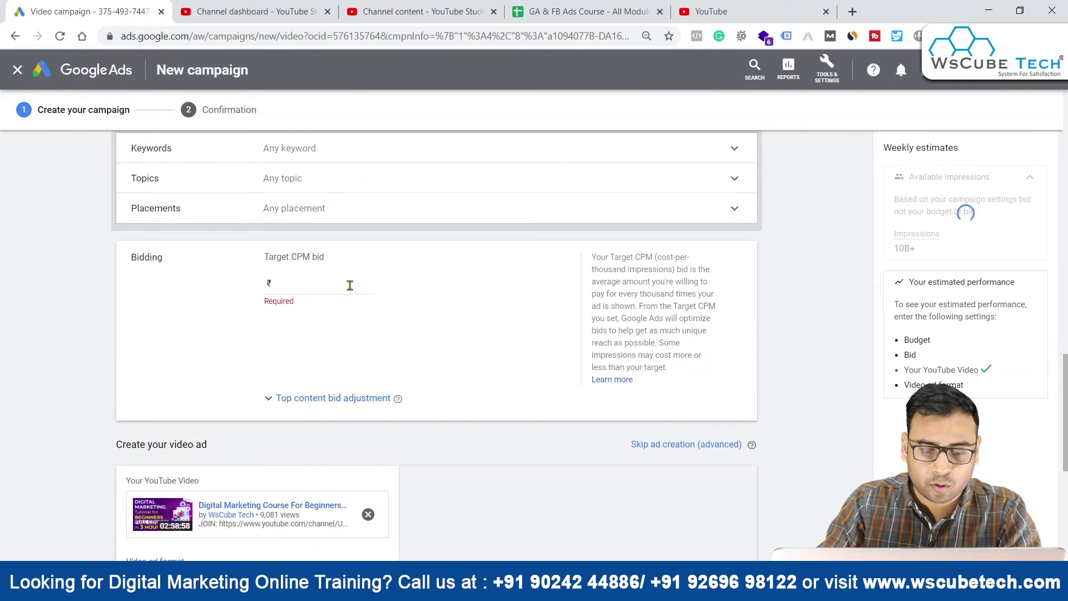
click(317, 402)
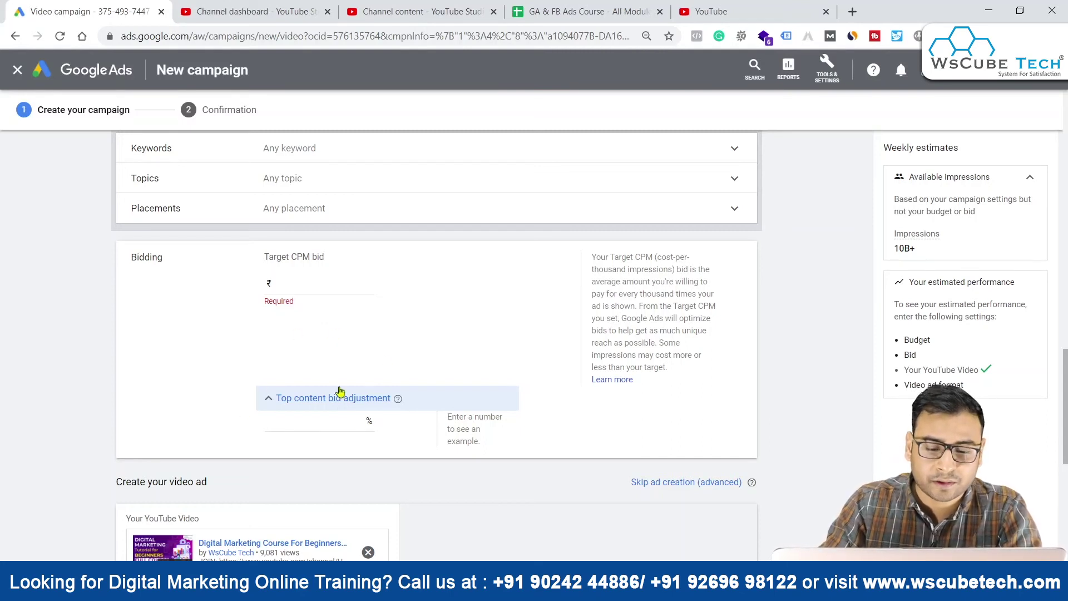
click(359, 420)
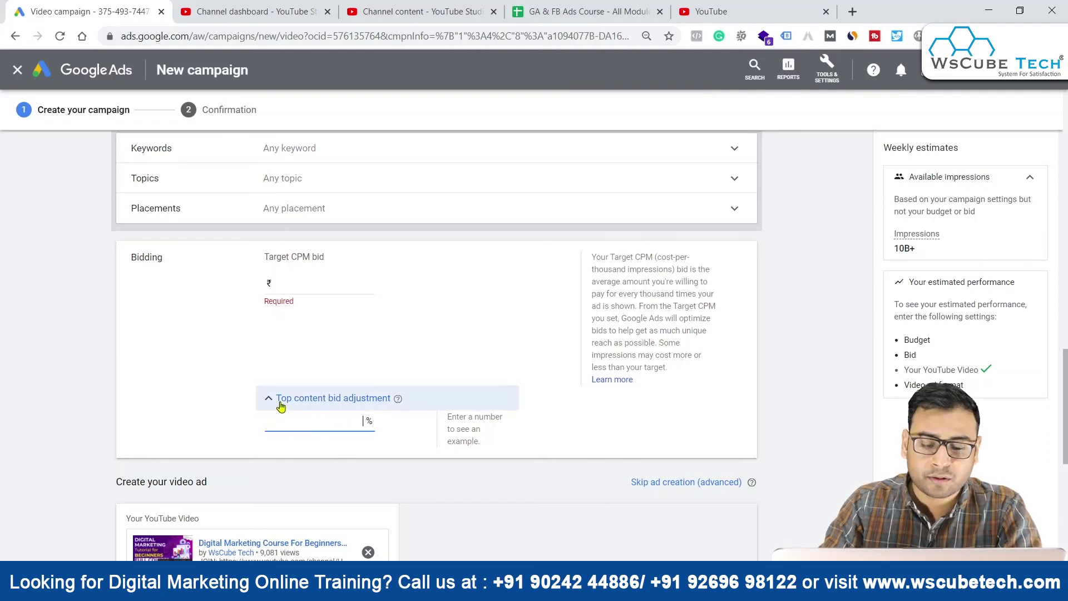
click(309, 400)
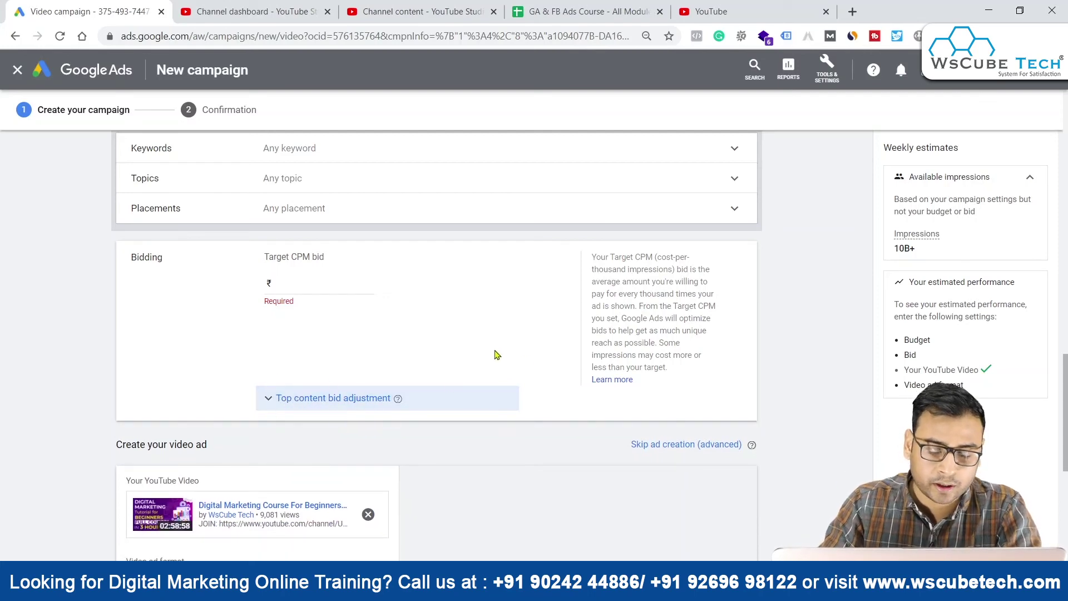
scroll(497, 354, down, 4)
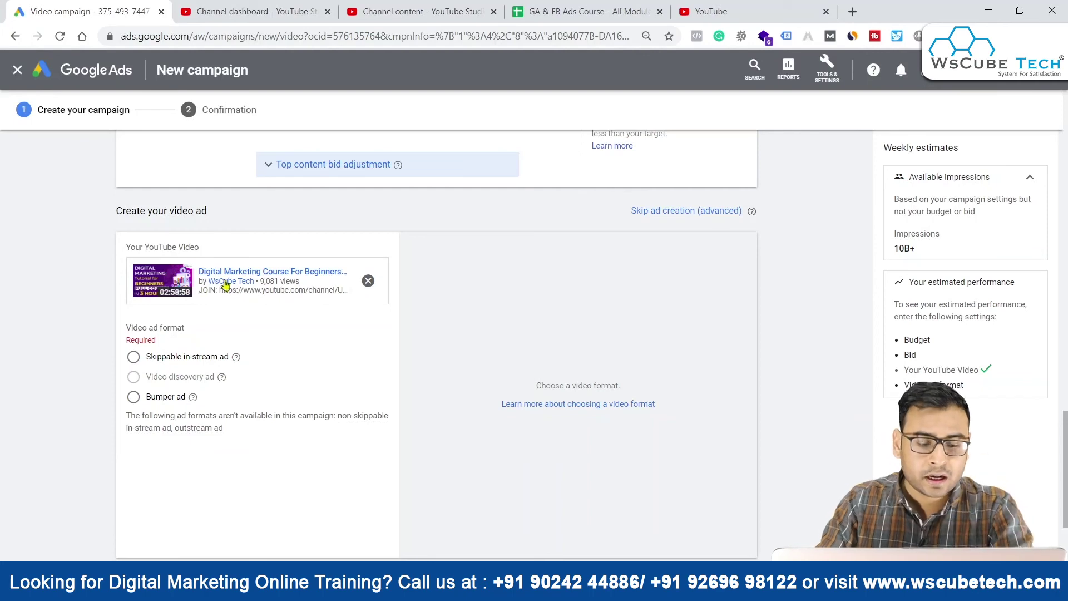
Step: Choose Skippable in-stream ad as the video ad format, revealing Final URL and Display URL fields
click(169, 357)
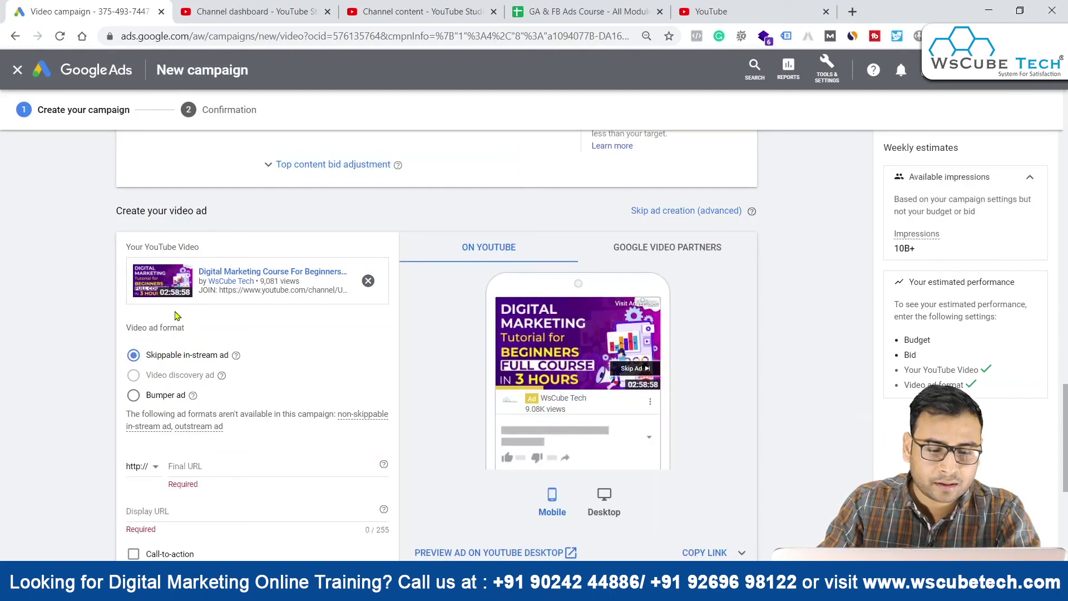
scroll(305, 374, down, 3)
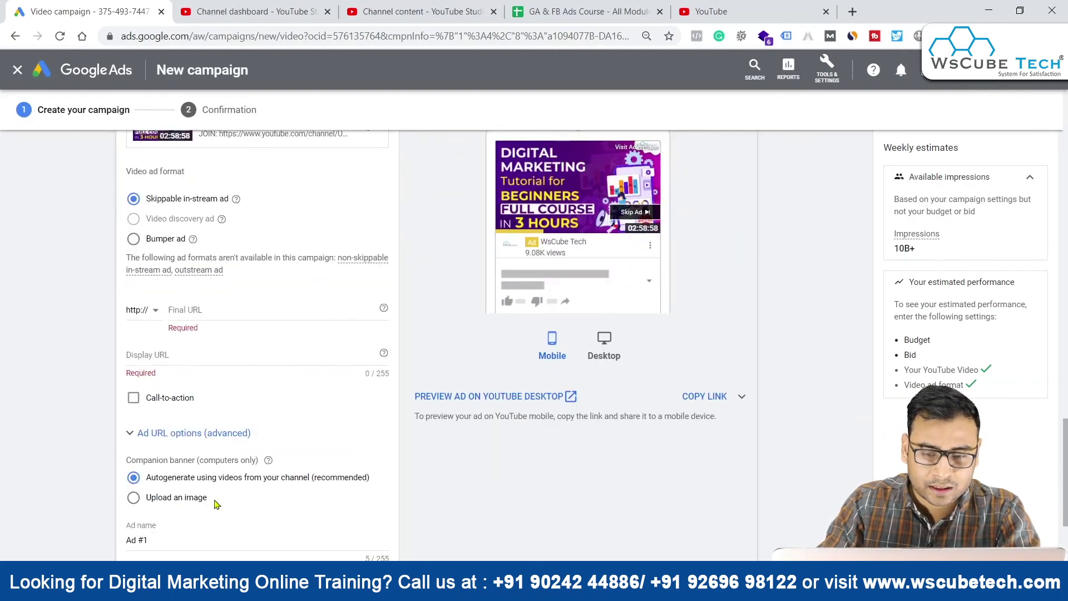
scroll(486, 349, up, 3)
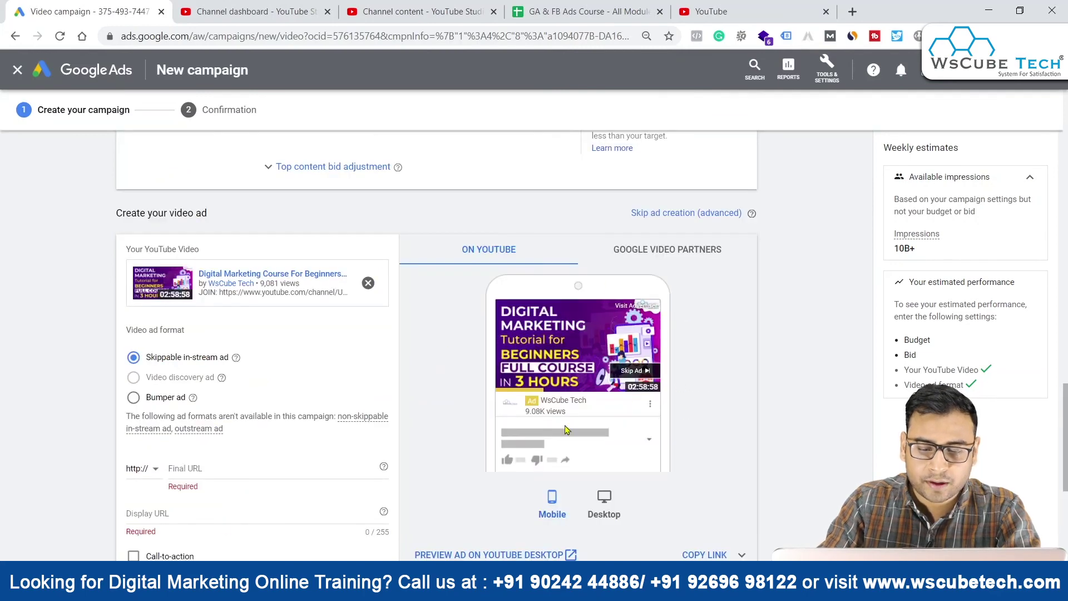